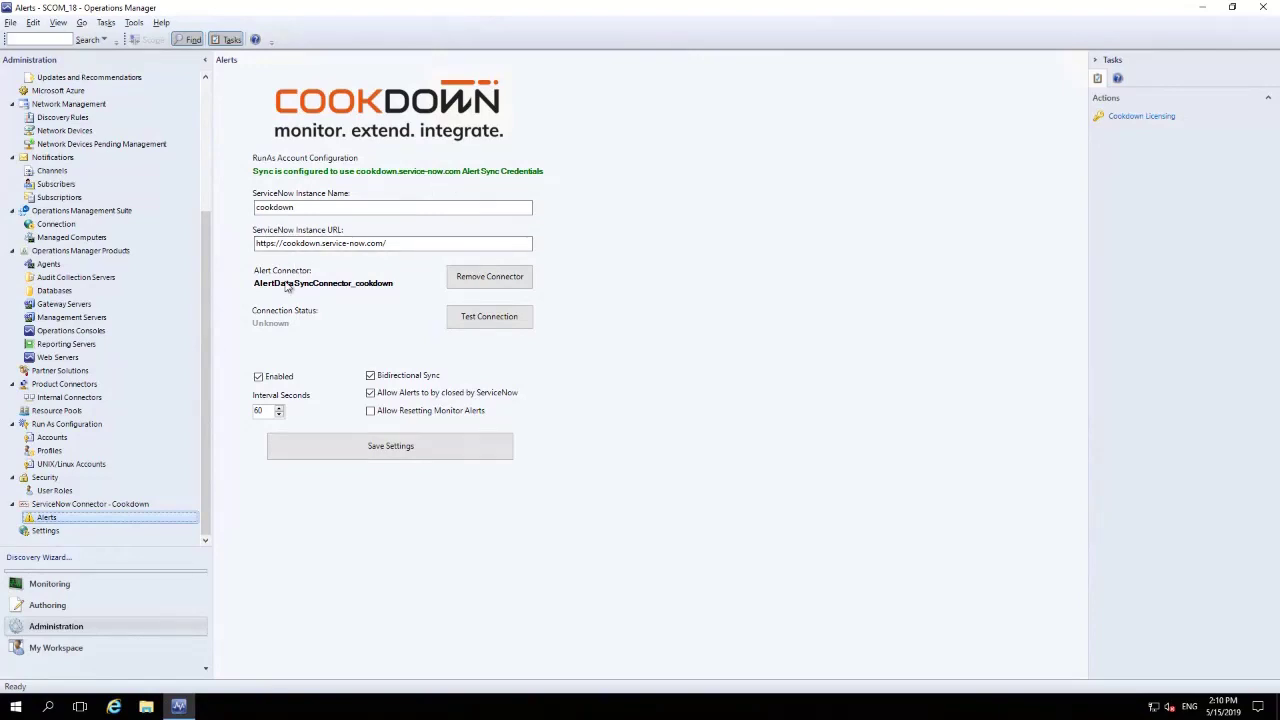
Toggle the Enabled, Bidirectional Sync and ServiceNow alert-closing options off and back on in the alert sync settings
{"action": "mouse_move", "coordinate": [287, 286]}
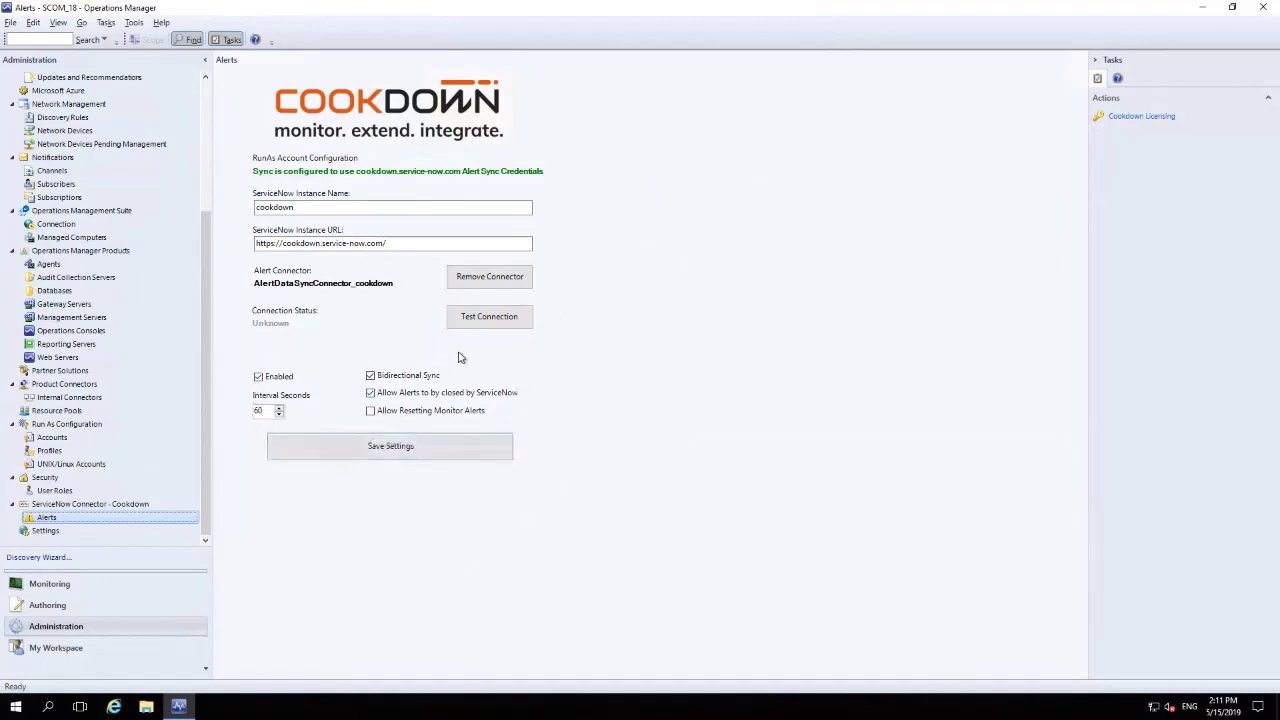
{"action": "left_click", "coordinate": [261, 378]}
{"action": "left_click", "coordinate": [281, 383]}
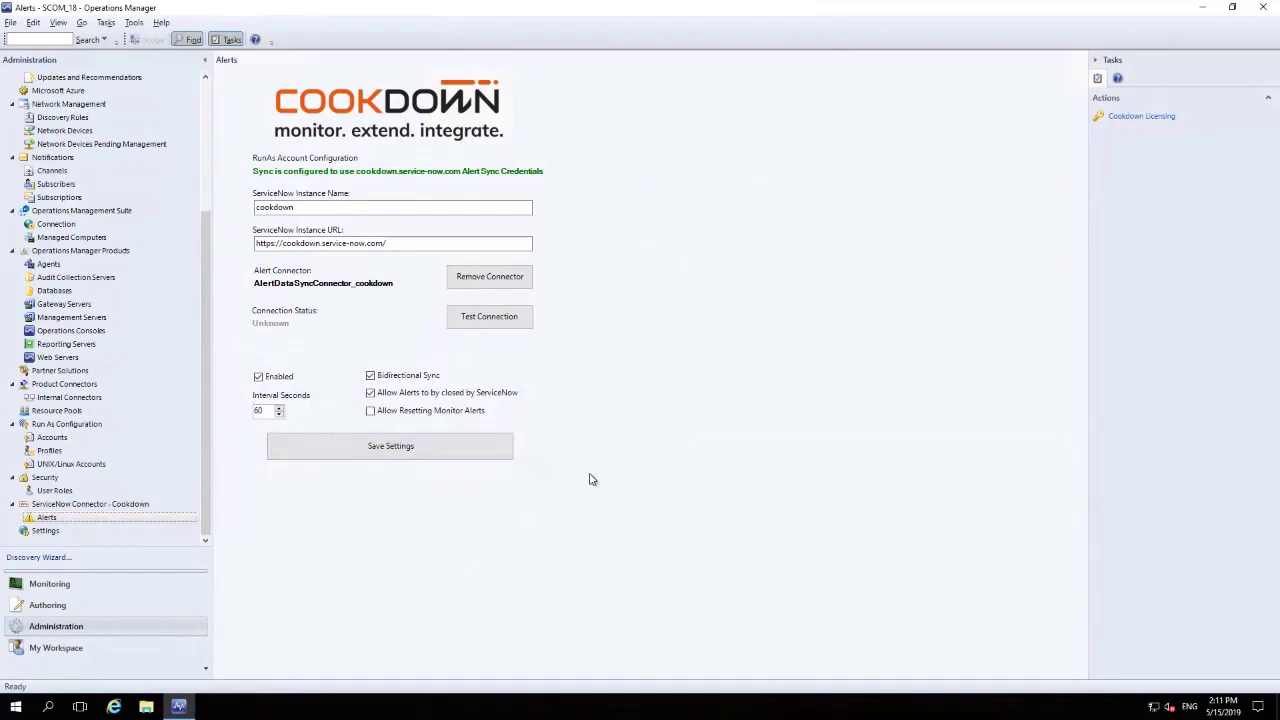
{"action": "left_click", "coordinate": [399, 380]}
{"action": "left_click", "coordinate": [400, 378]}
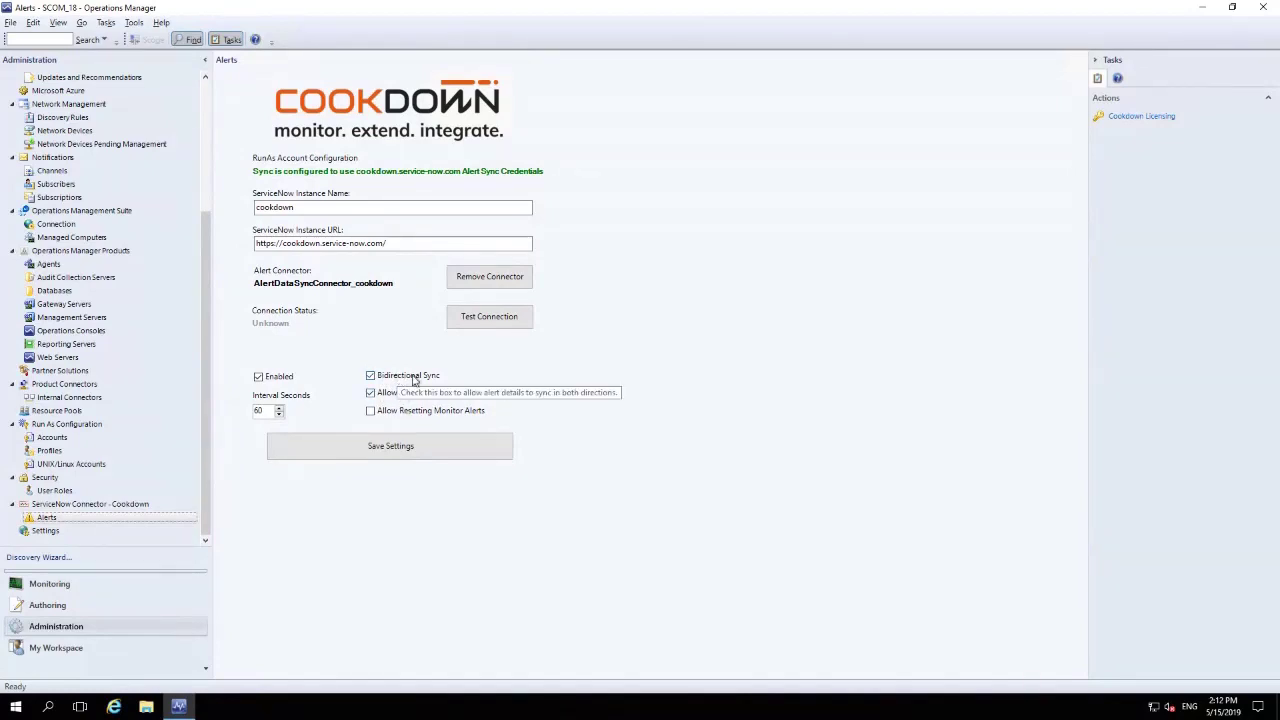
{"action": "left_click", "coordinate": [370, 393]}
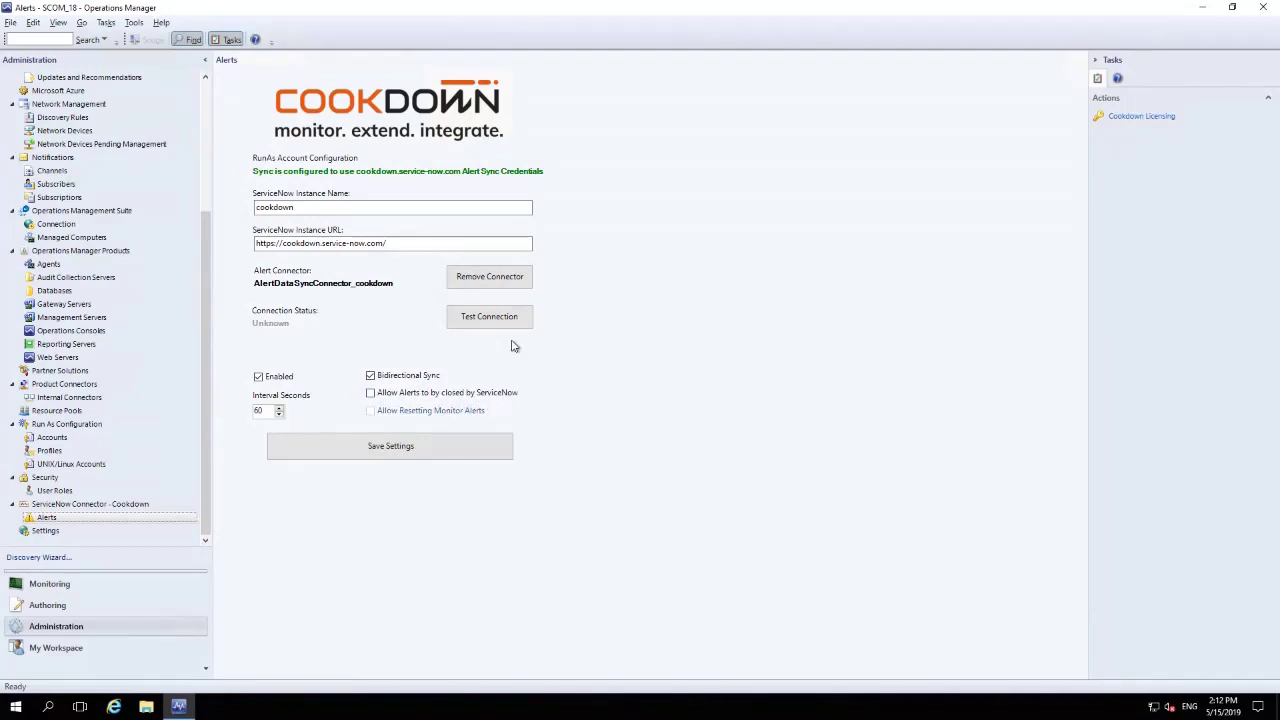
{"action": "left_click", "coordinate": [477, 395]}
Open the All_Alerts subscription of the AlertDataSyncConnector_cookdown internal connector for editing
{"action": "mouse_move", "coordinate": [298, 290]}
{"action": "left_click", "coordinate": [73, 399]}
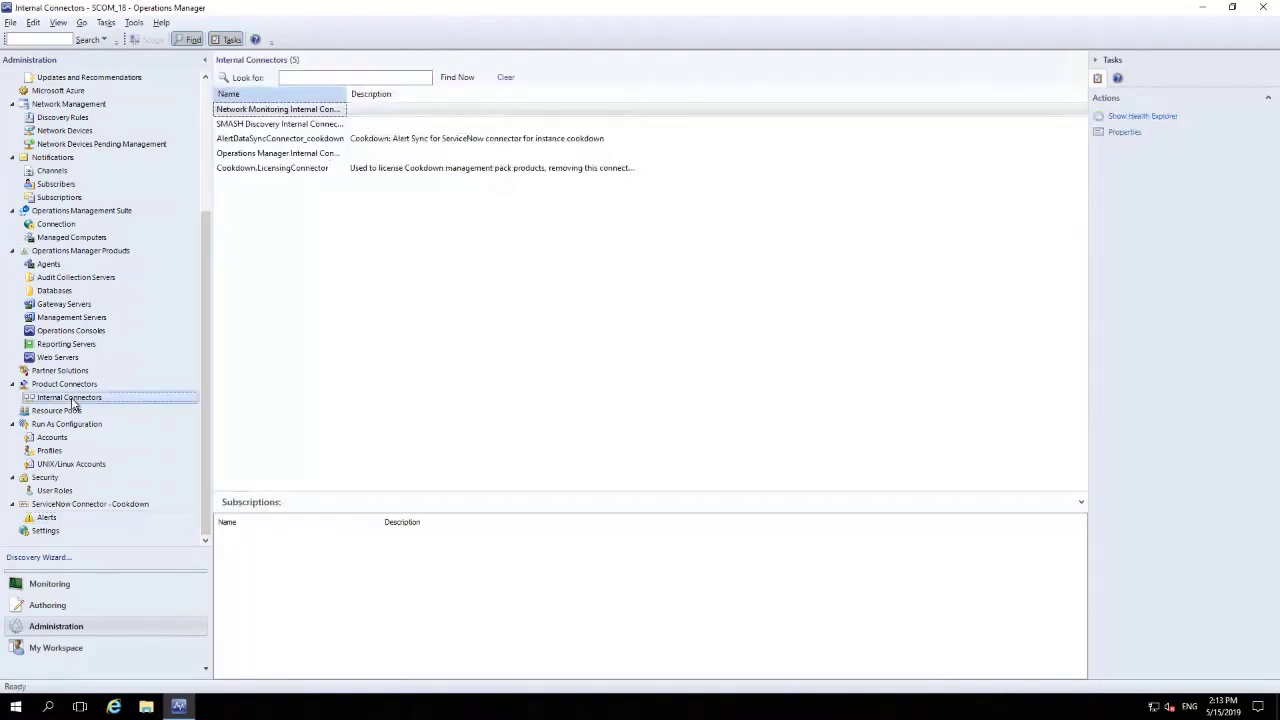
{"action": "left_click", "coordinate": [287, 142]}
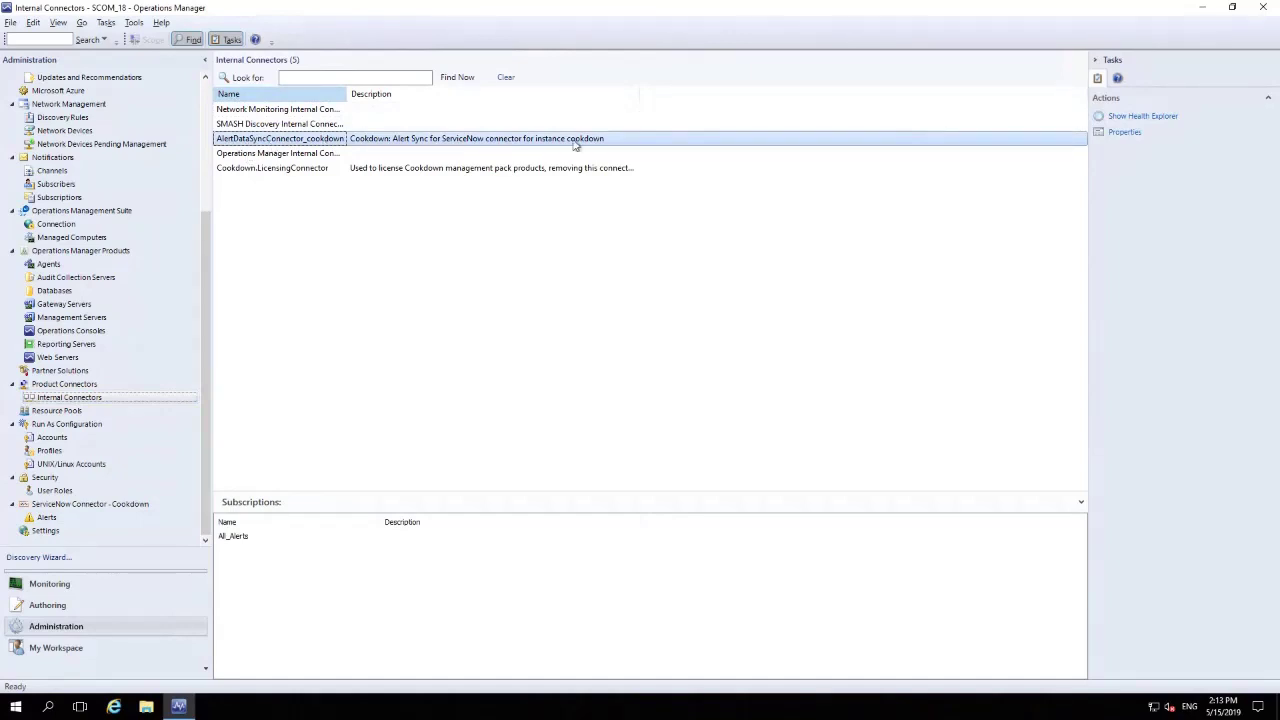
{"action": "left_click", "coordinate": [1112, 132]}
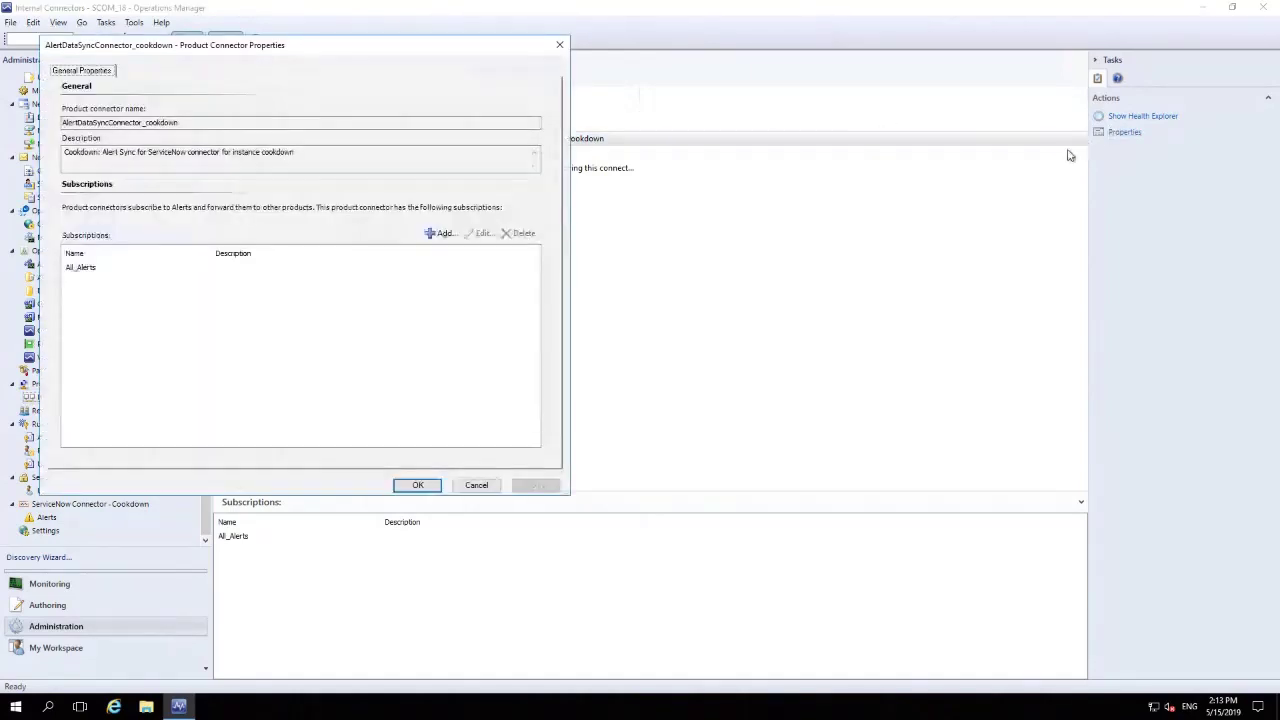
{"action": "left_click", "coordinate": [80, 267]}
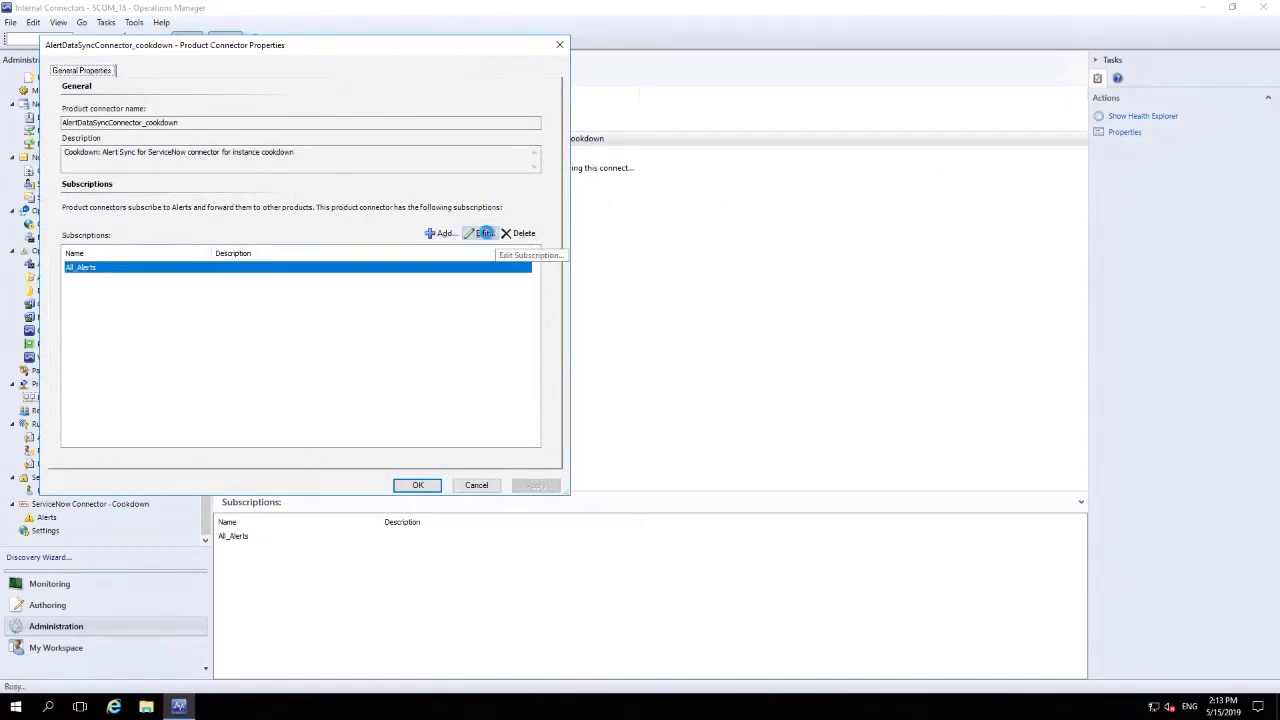
{"action": "left_click", "coordinate": [485, 234]}
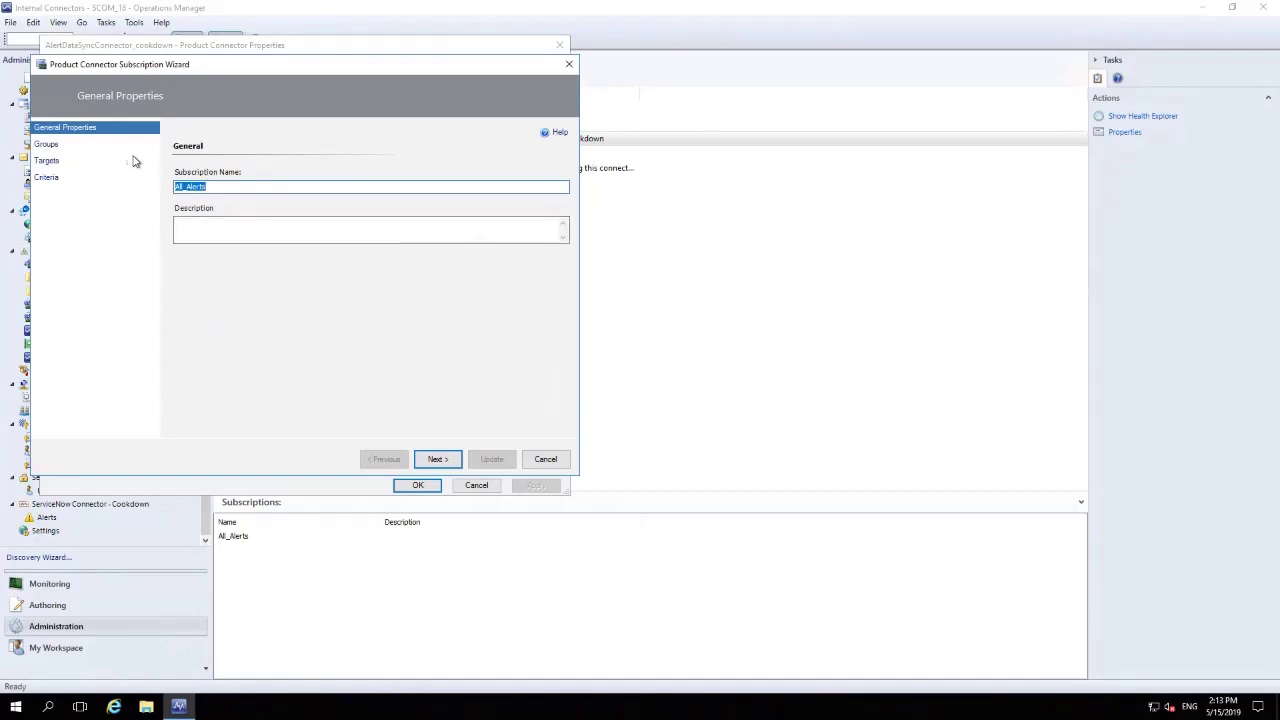
Review the All_Alerts subscription's groups, targets and criteria, and close the wizard and connector properties without saving
{"action": "left_click", "coordinate": [45, 146]}
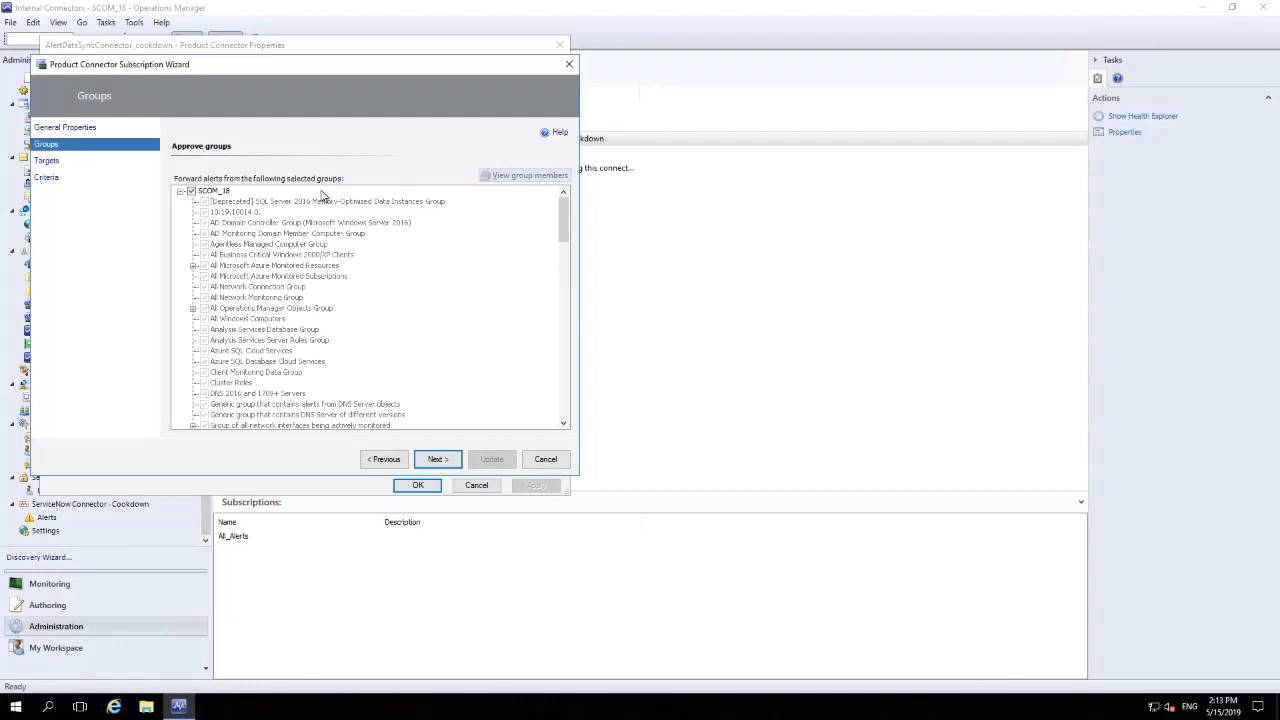
{"action": "left_click", "coordinate": [58, 162]}
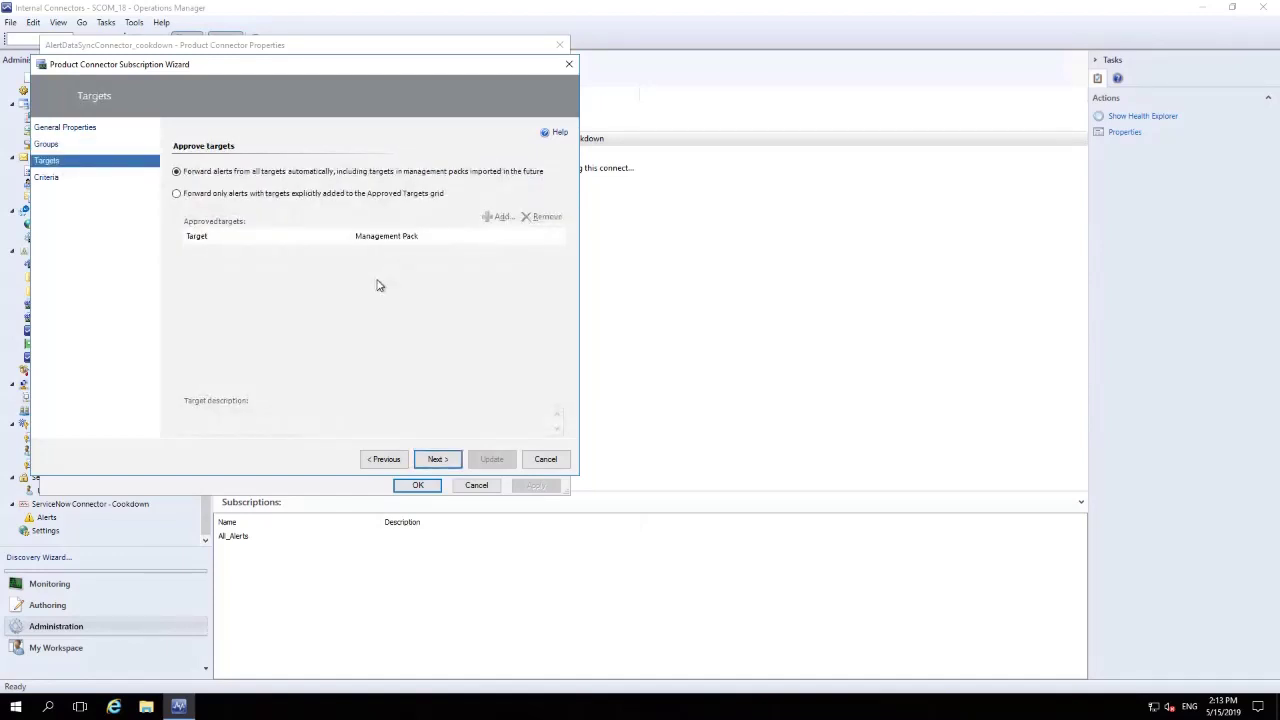
{"action": "left_click", "coordinate": [50, 177]}
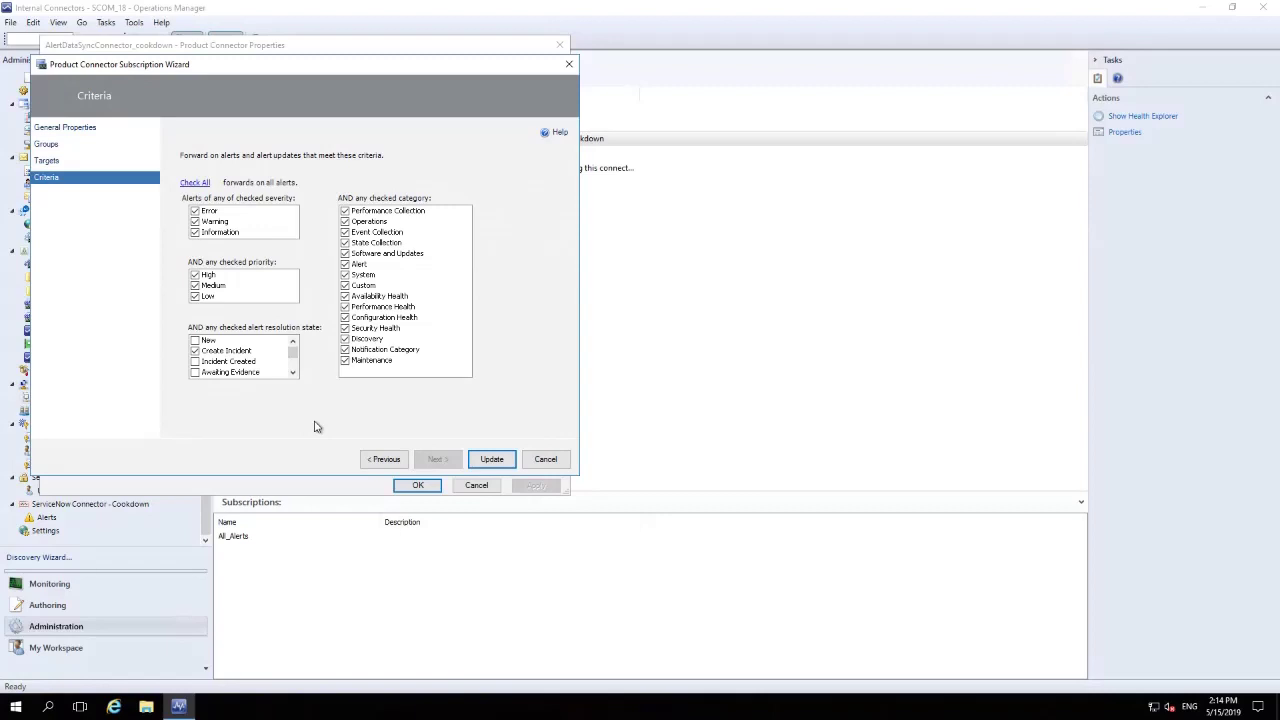
{"action": "left_click", "coordinate": [556, 462]}
{"action": "left_click", "coordinate": [486, 485]}
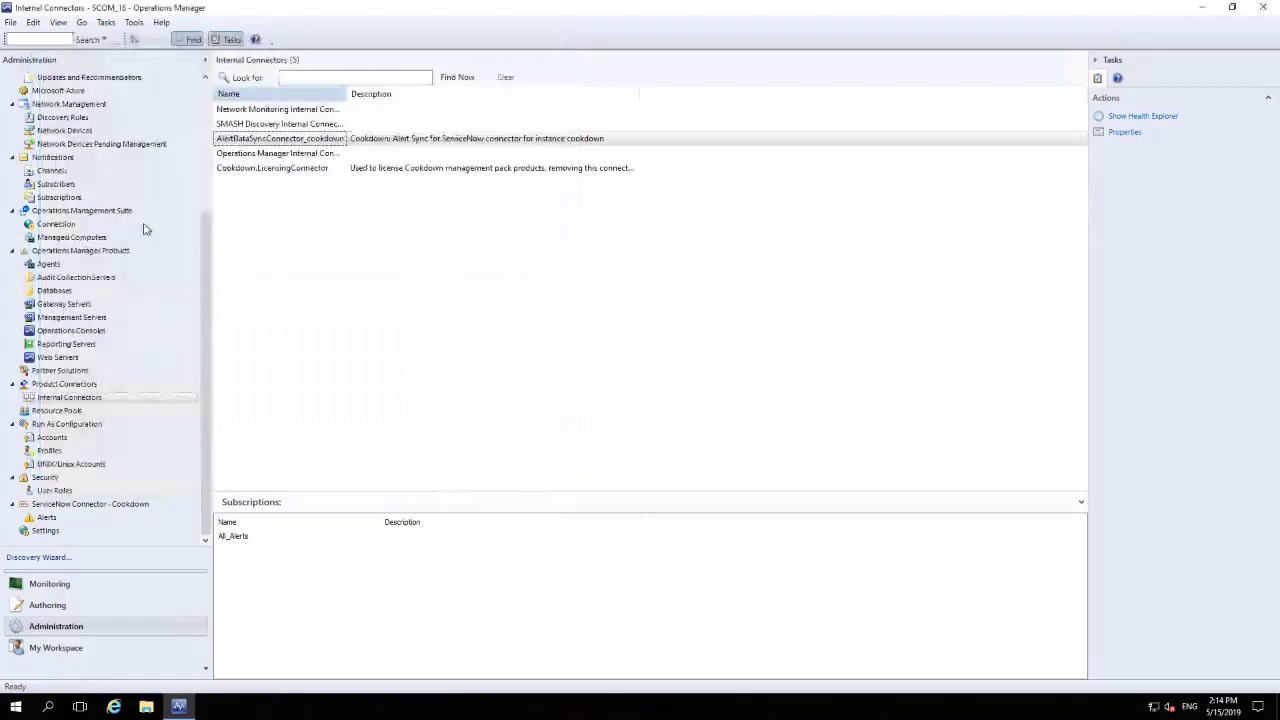
Show the active alerts in Monitoring and select the APM .NET Server-Side monitoring warning alert
{"action": "left_click", "coordinate": [50, 586]}
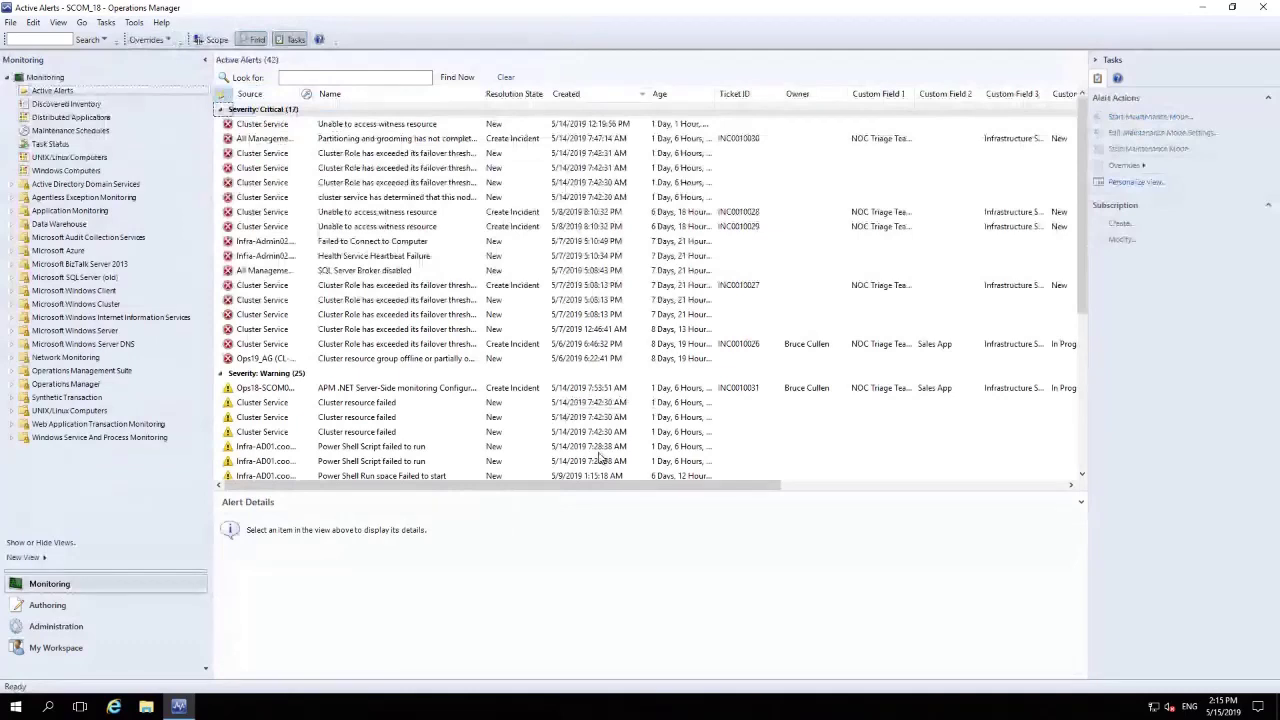
{"action": "left_click", "coordinate": [505, 390]}
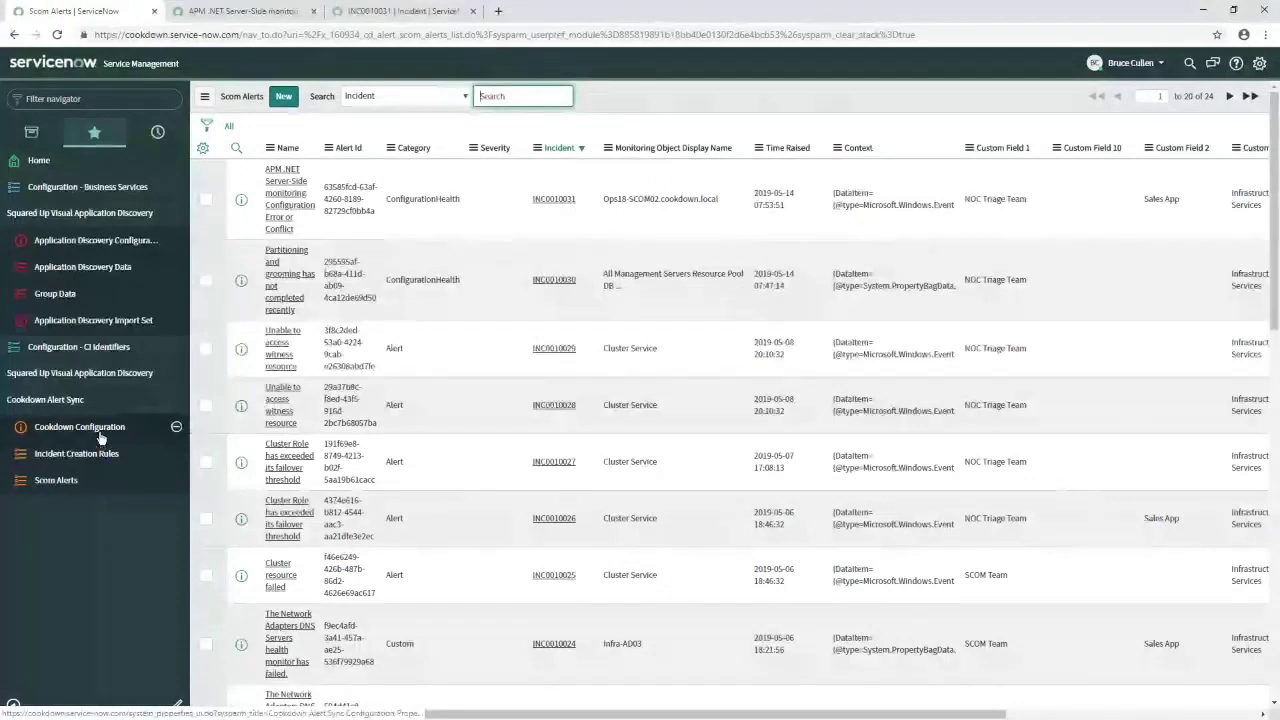
Switch to ServiceNow, review the Cookdown configuration properties, and open the SQL Incidents rule's incident creation criteria
{"action": "left_click", "coordinate": [99, 431]}
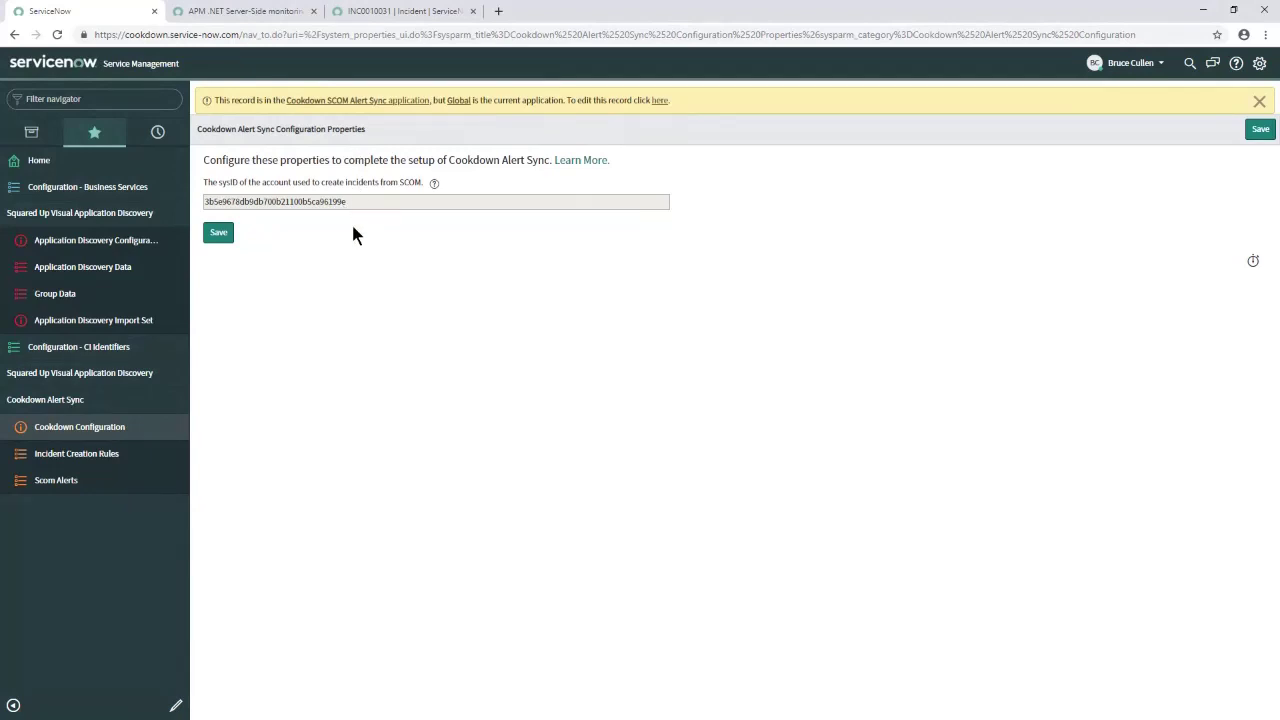
{"action": "left_click", "coordinate": [110, 453]}
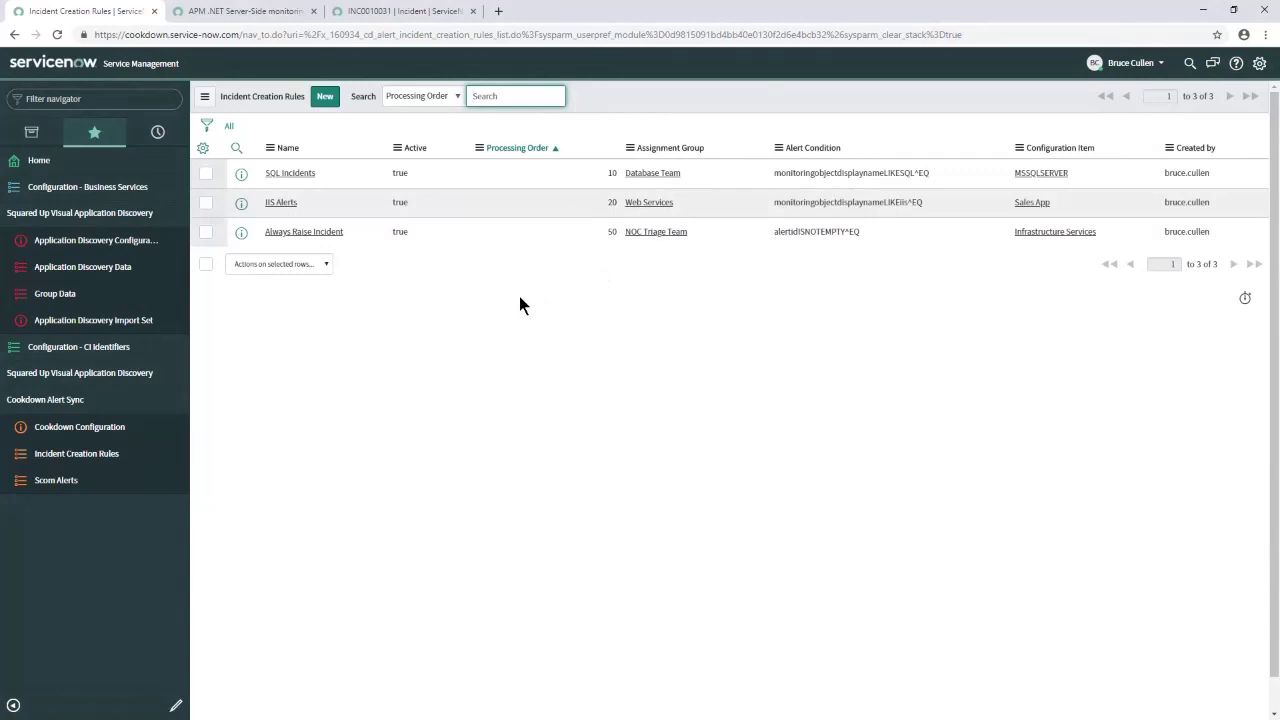
{"action": "left_click", "coordinate": [300, 173]}
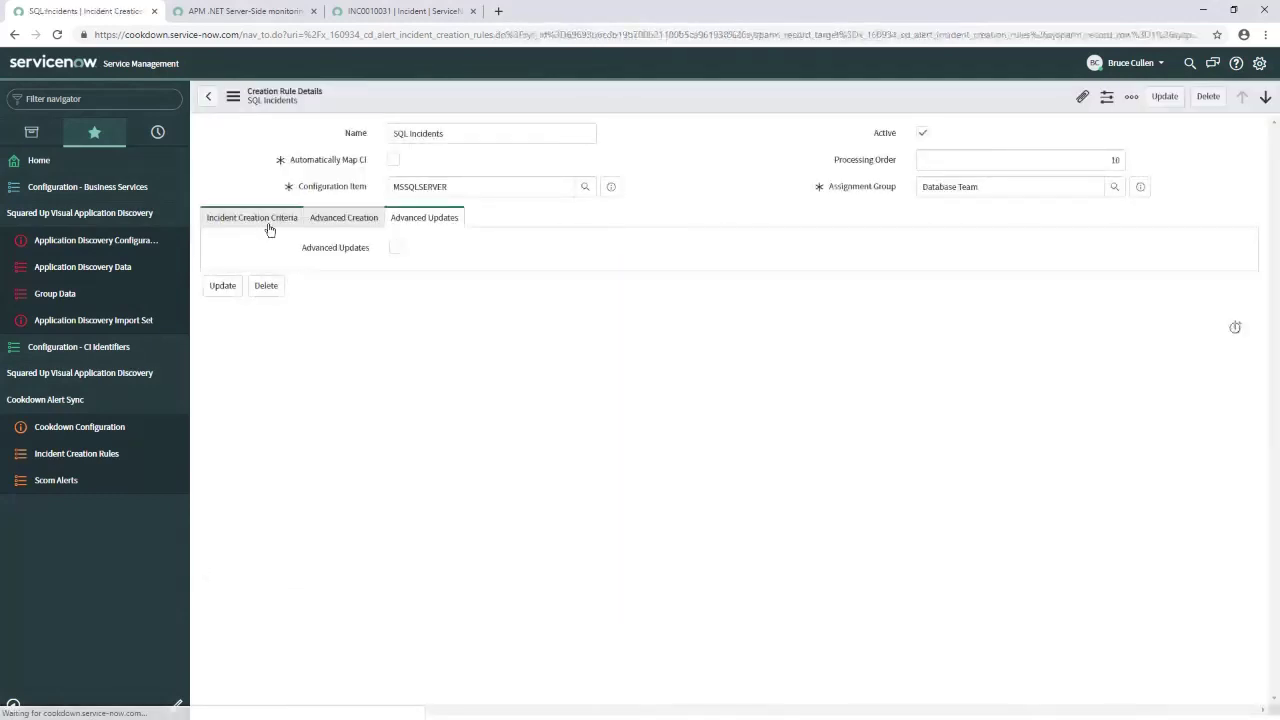
{"action": "left_click", "coordinate": [265, 220]}
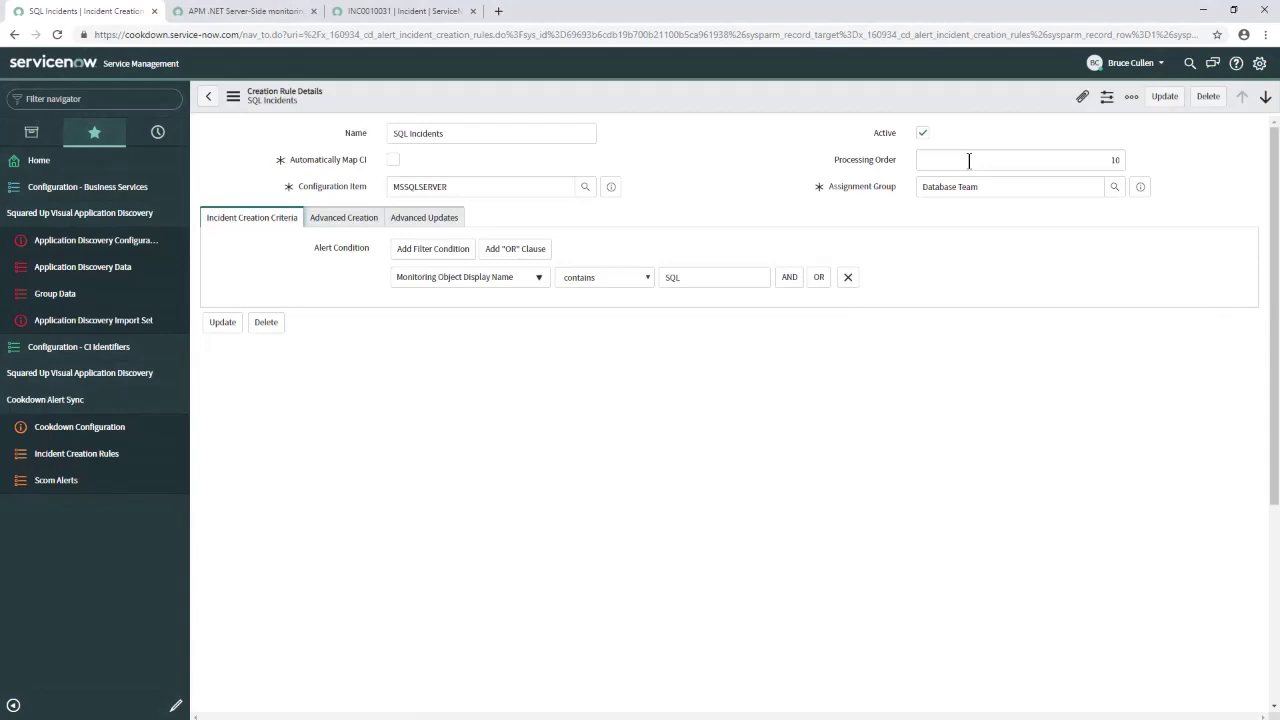
Try the Automatically Map CI option on the SQL Incidents rule and turn it back off
{"action": "left_click", "coordinate": [393, 160]}
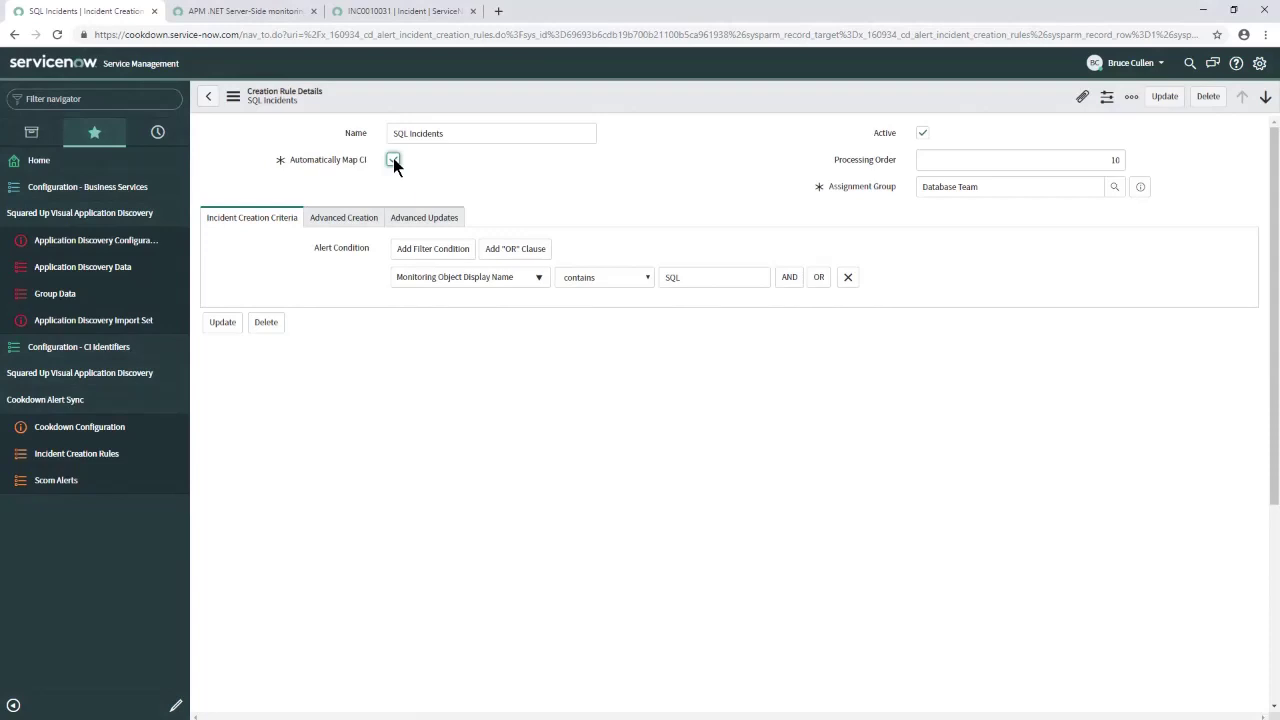
{"action": "left_click", "coordinate": [393, 160]}
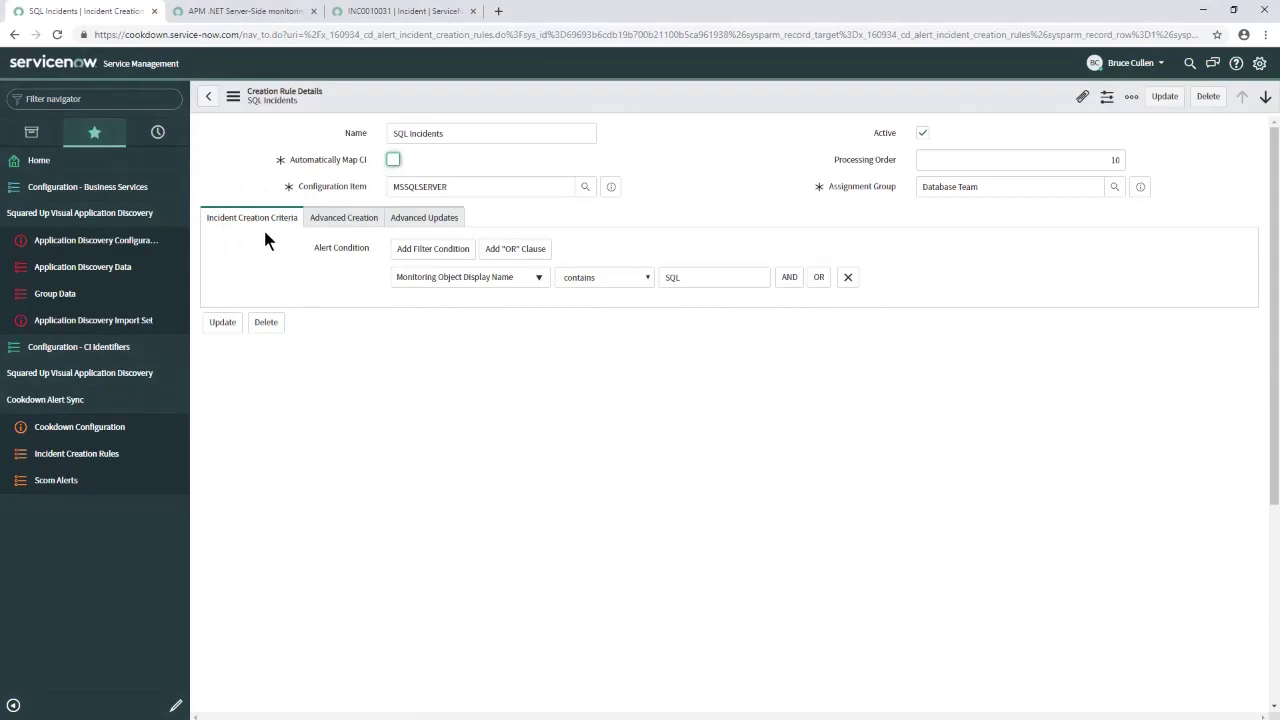
Examine the fields and operators available for the SQL Incidents rule's alert condition without changing the condition
{"action": "left_click", "coordinate": [434, 277]}
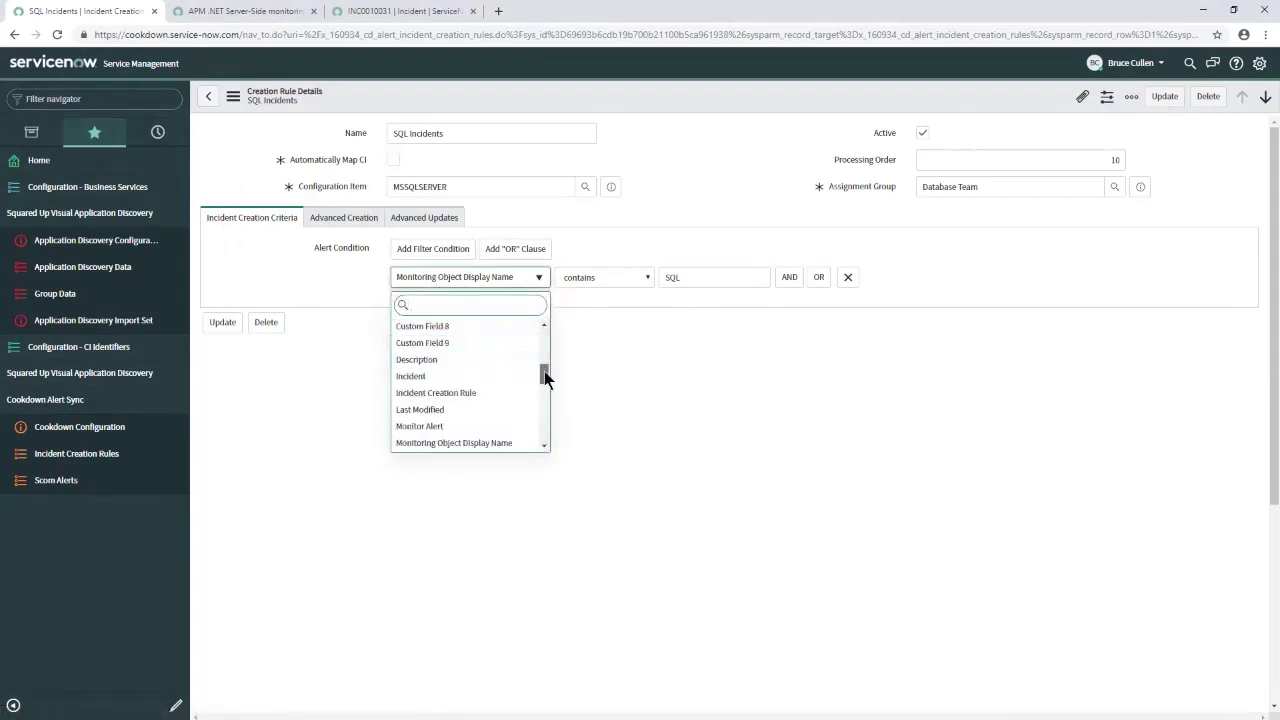
{"action": "left_click_drag", "start_coordinate": [544, 371], "coordinate": [543, 403]}
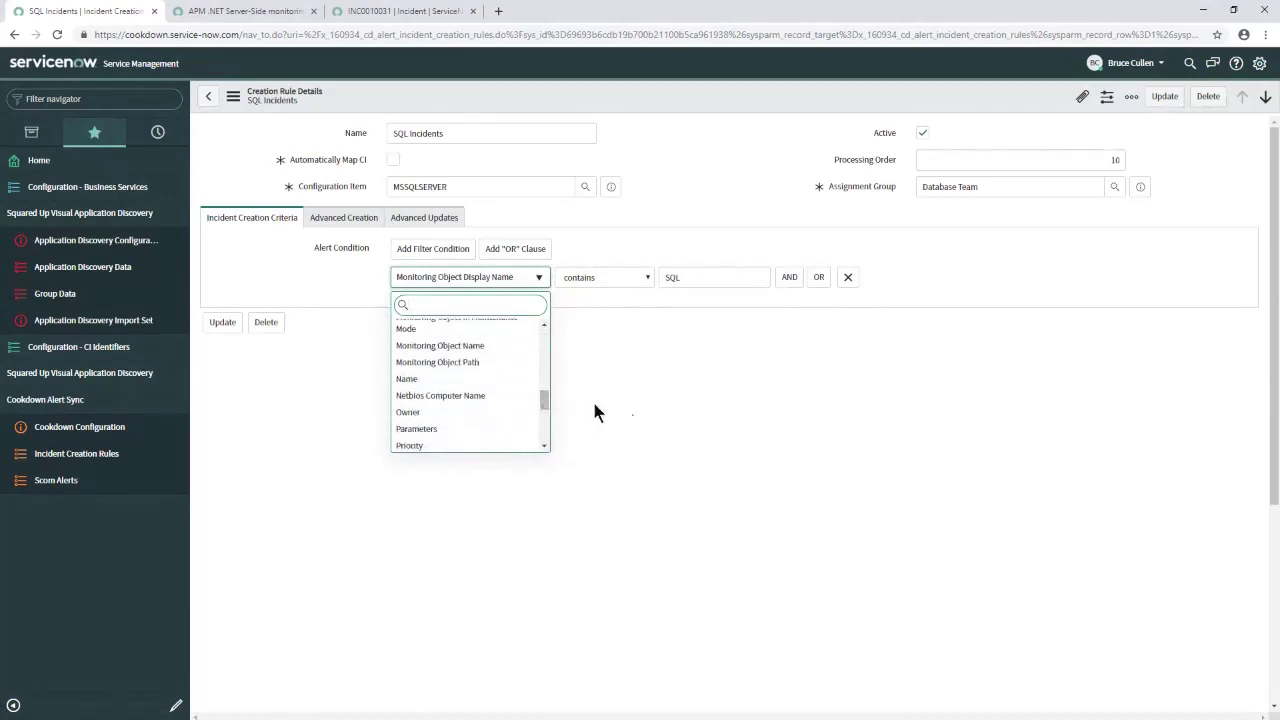
{"action": "left_click", "coordinate": [645, 410]}
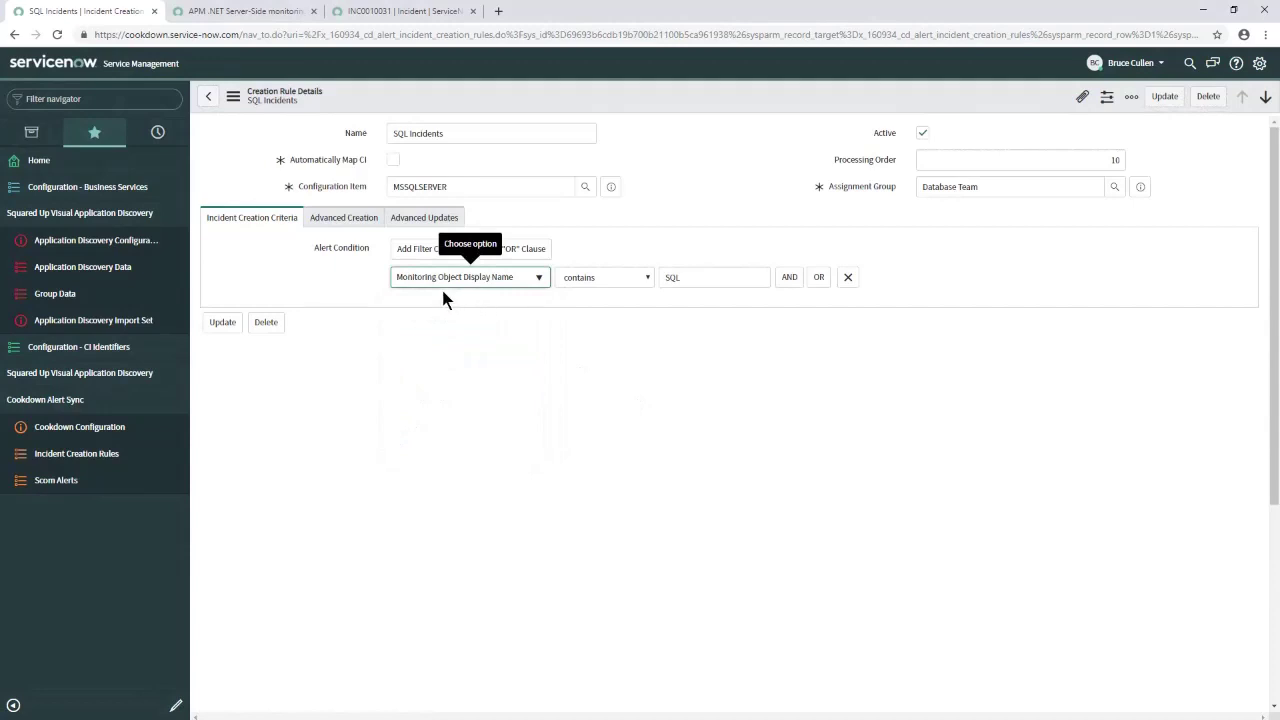
{"action": "left_click", "coordinate": [612, 285]}
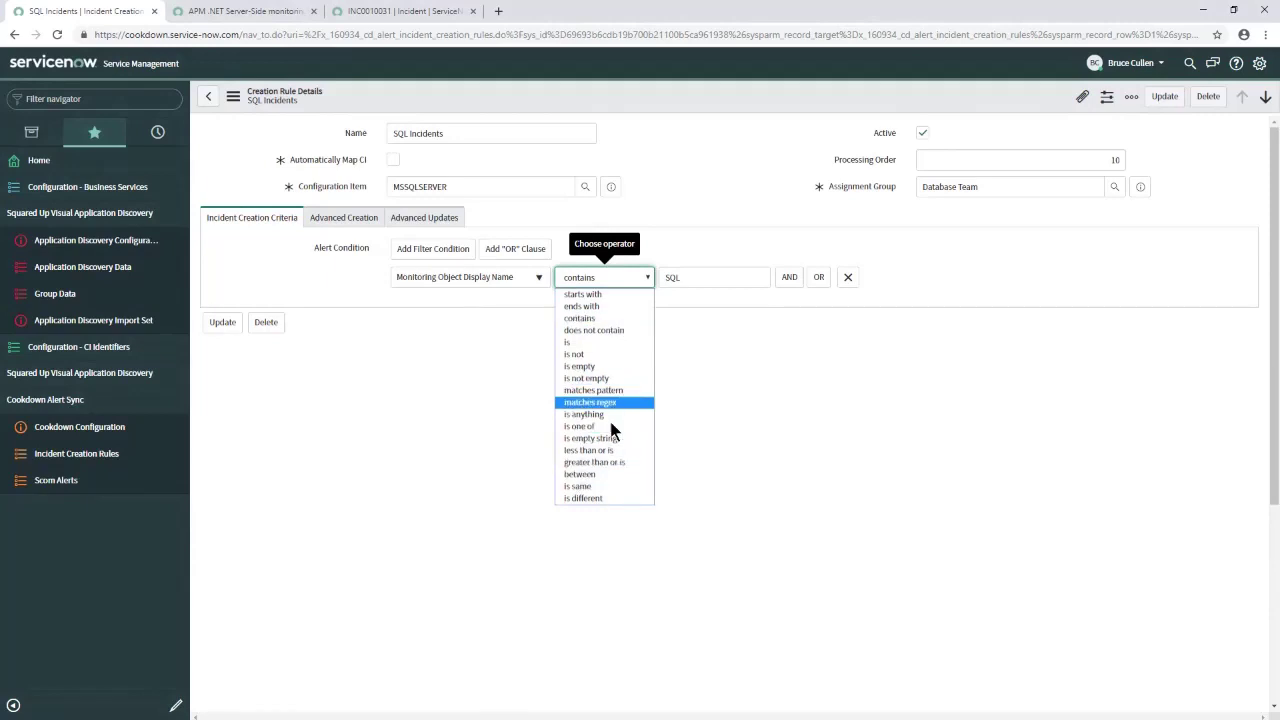
{"action": "left_click", "coordinate": [757, 433]}
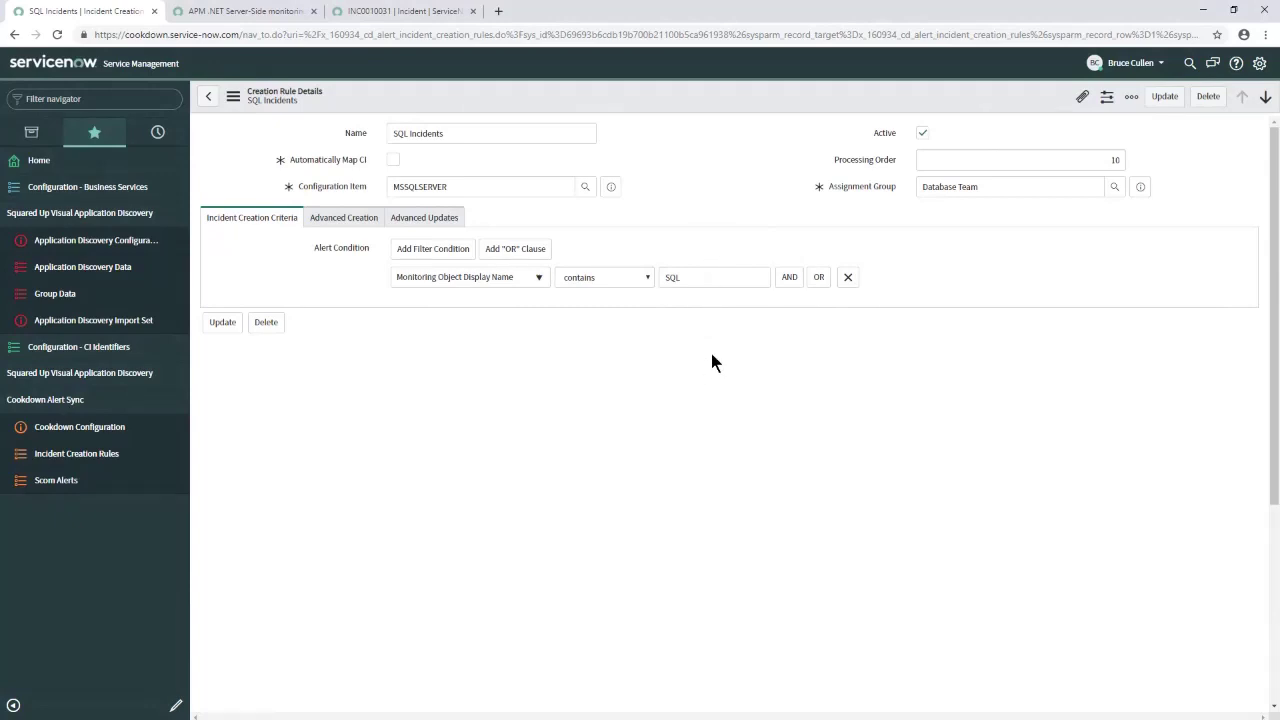
Enable Advanced Creation and Advanced Updates on the SQL Incidents rule to view their scripts, and return to the rule list without saving
{"action": "left_click", "coordinate": [369, 221]}
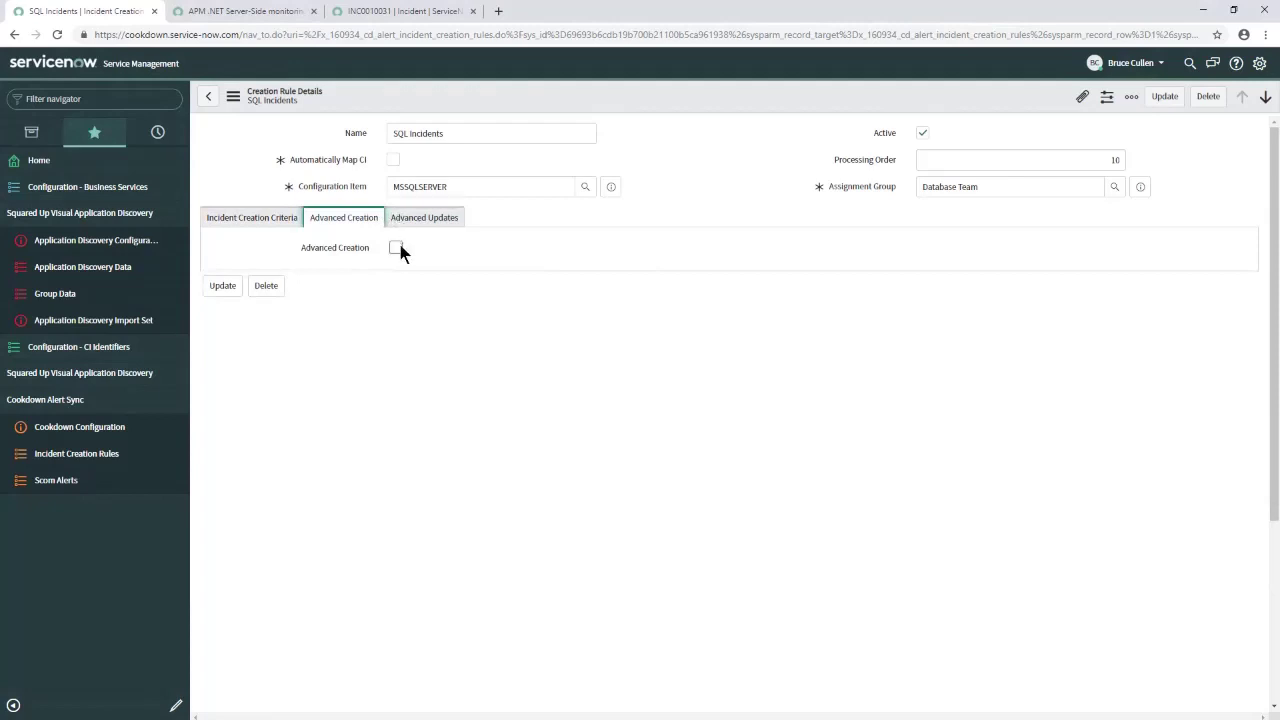
{"action": "left_click", "coordinate": [396, 248]}
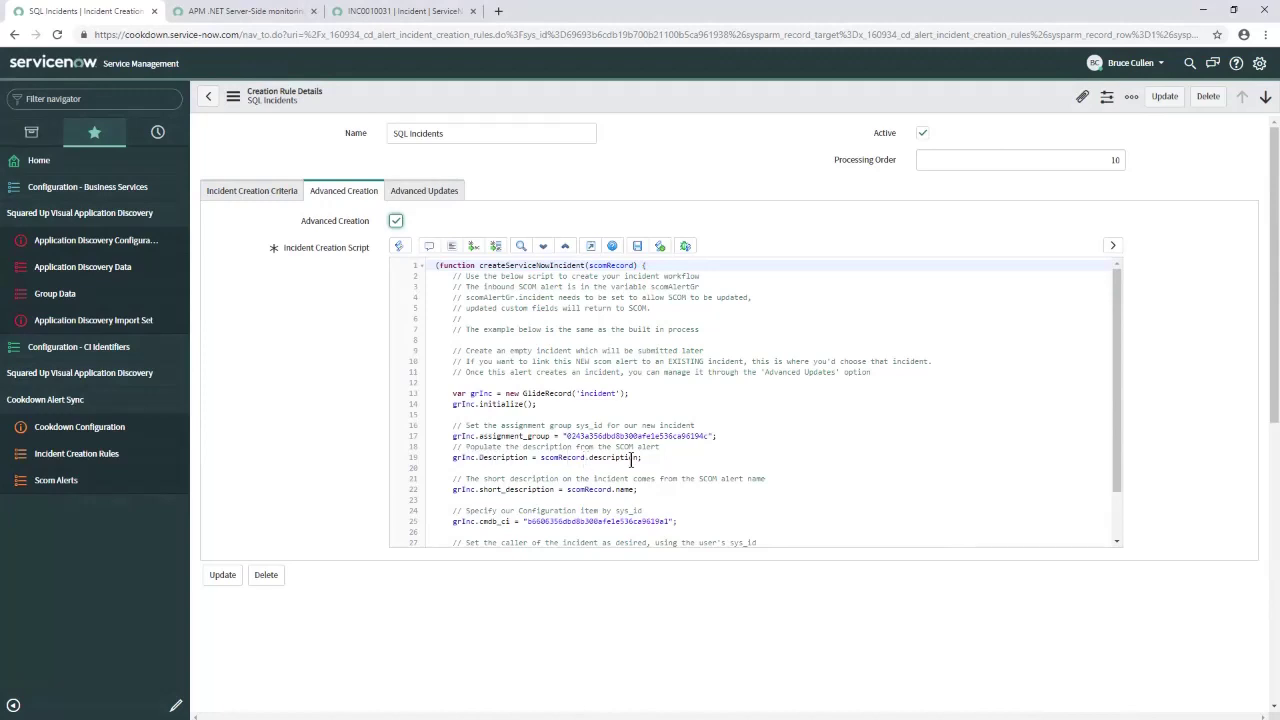
{"action": "left_click", "coordinate": [415, 190]}
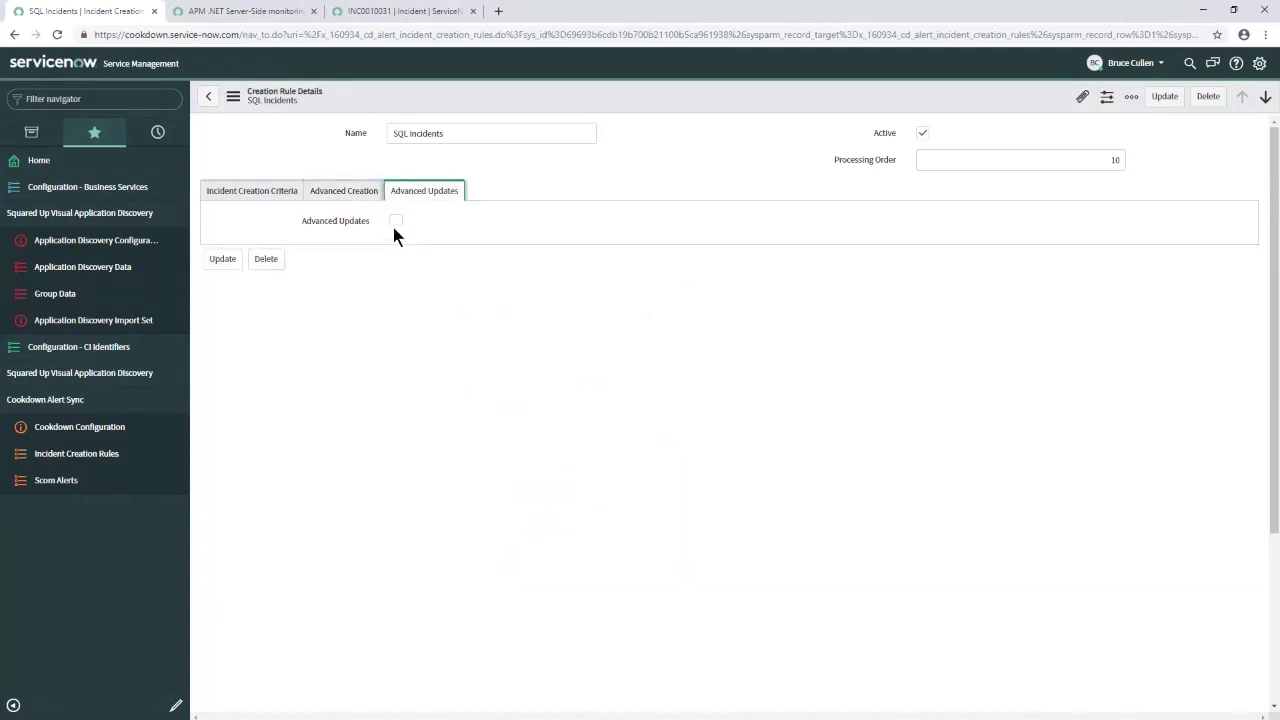
{"action": "left_click", "coordinate": [395, 221]}
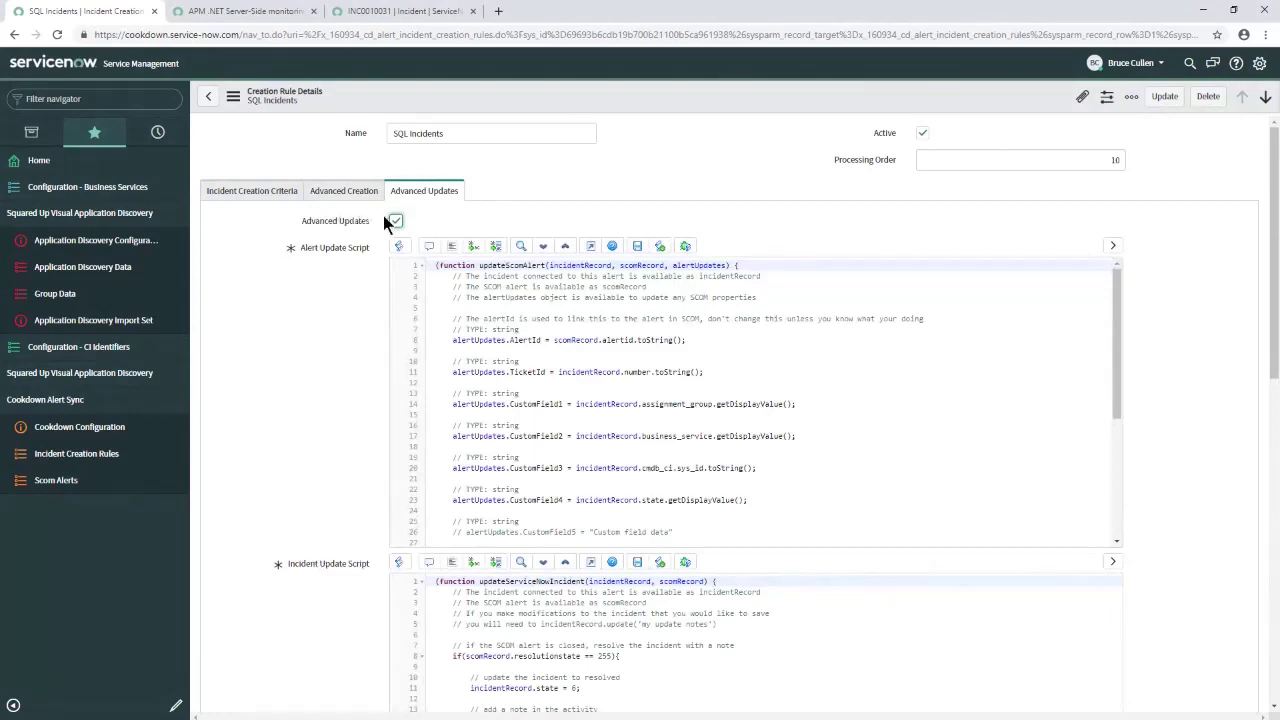
{"action": "left_click", "coordinate": [207, 98]}
{"action": "left_click", "coordinate": [700, 180]}
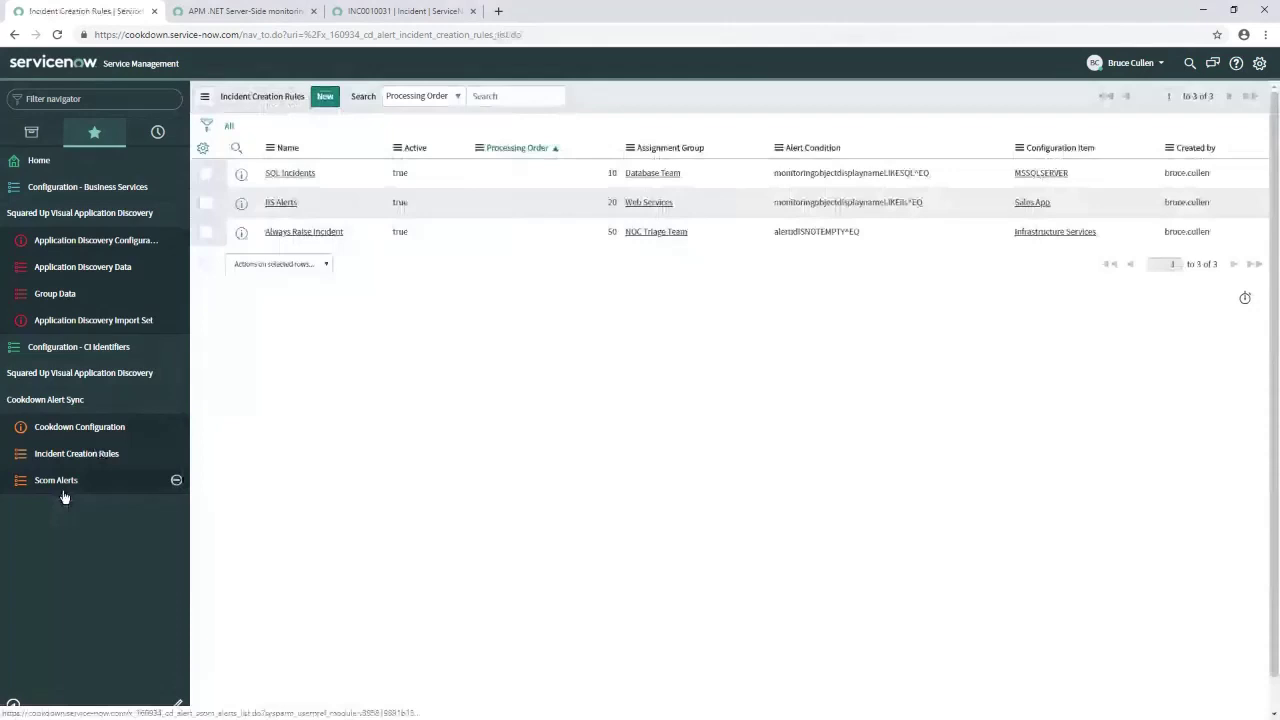
Review the synced Scom Alerts list and the APM .NET alert record, including its custom fields, monitored object attributes and incident attributes
{"action": "left_click", "coordinate": [62, 490]}
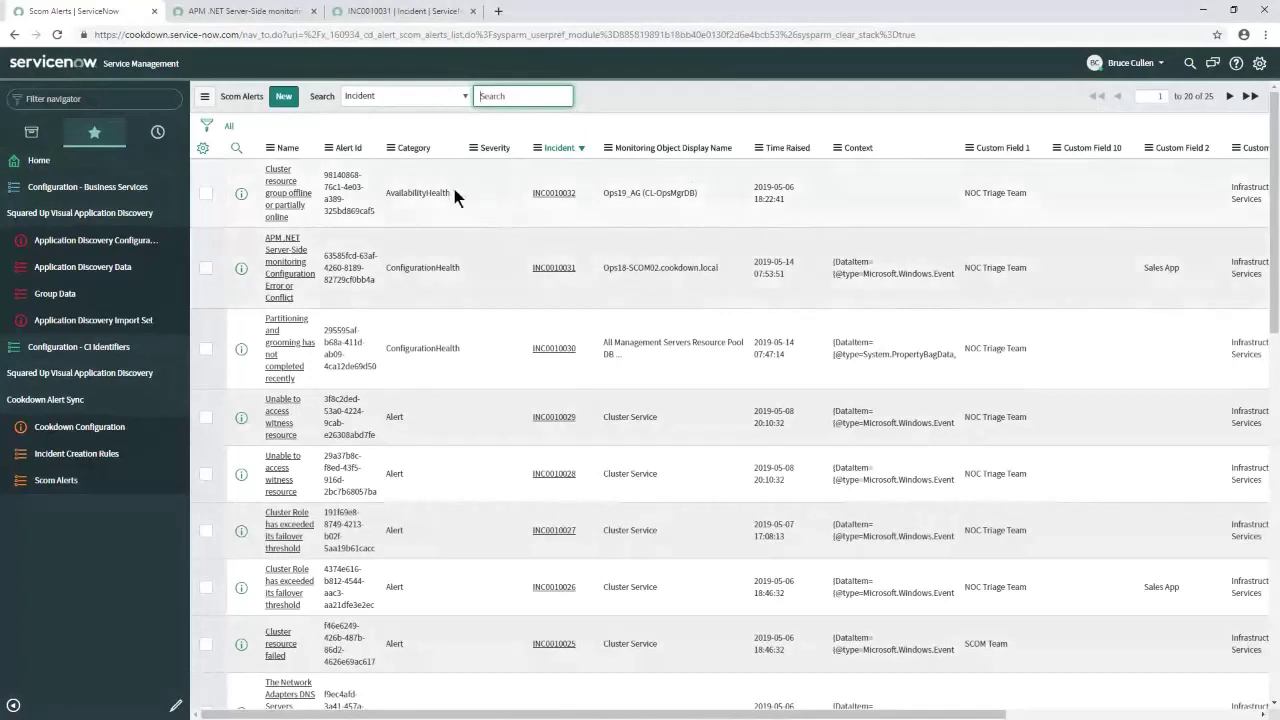
{"action": "left_click", "coordinate": [245, 12]}
{"action": "scroll", "coordinate": [415, 282], "scroll_direction": "up", "scroll_amount": 2}
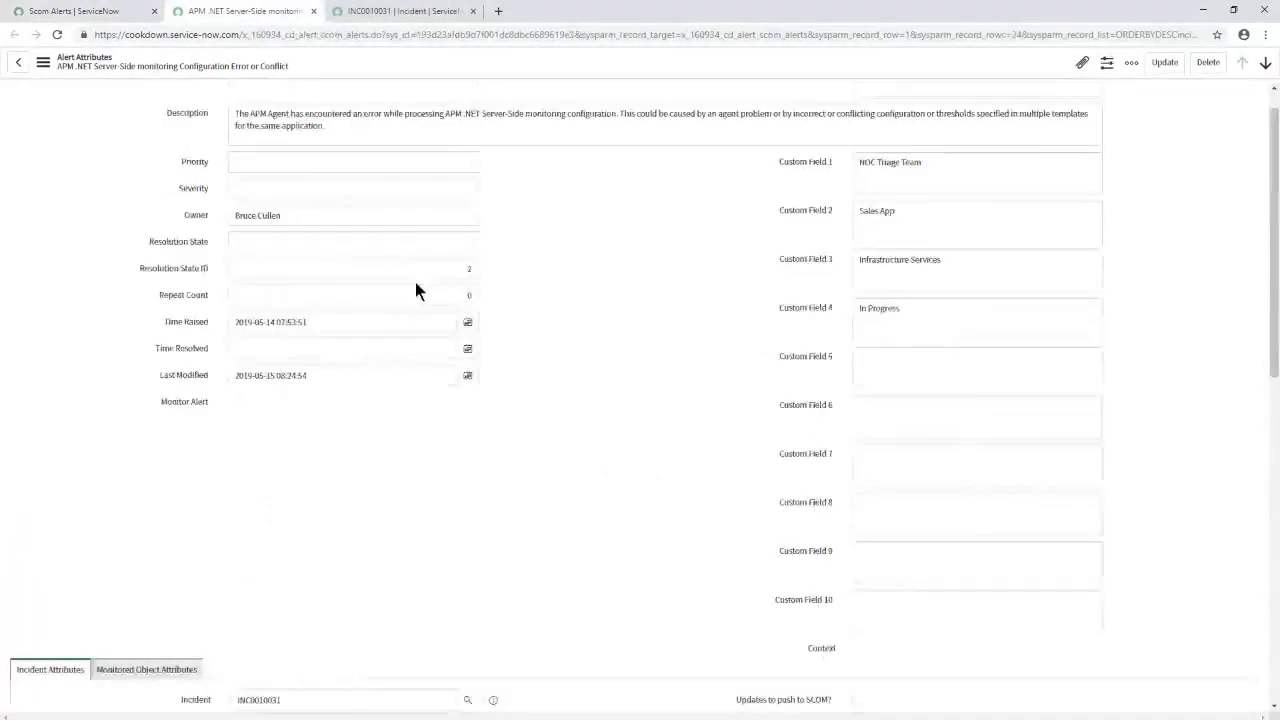
{"action": "scroll", "coordinate": [415, 282], "scroll_direction": "up", "scroll_amount": 1}
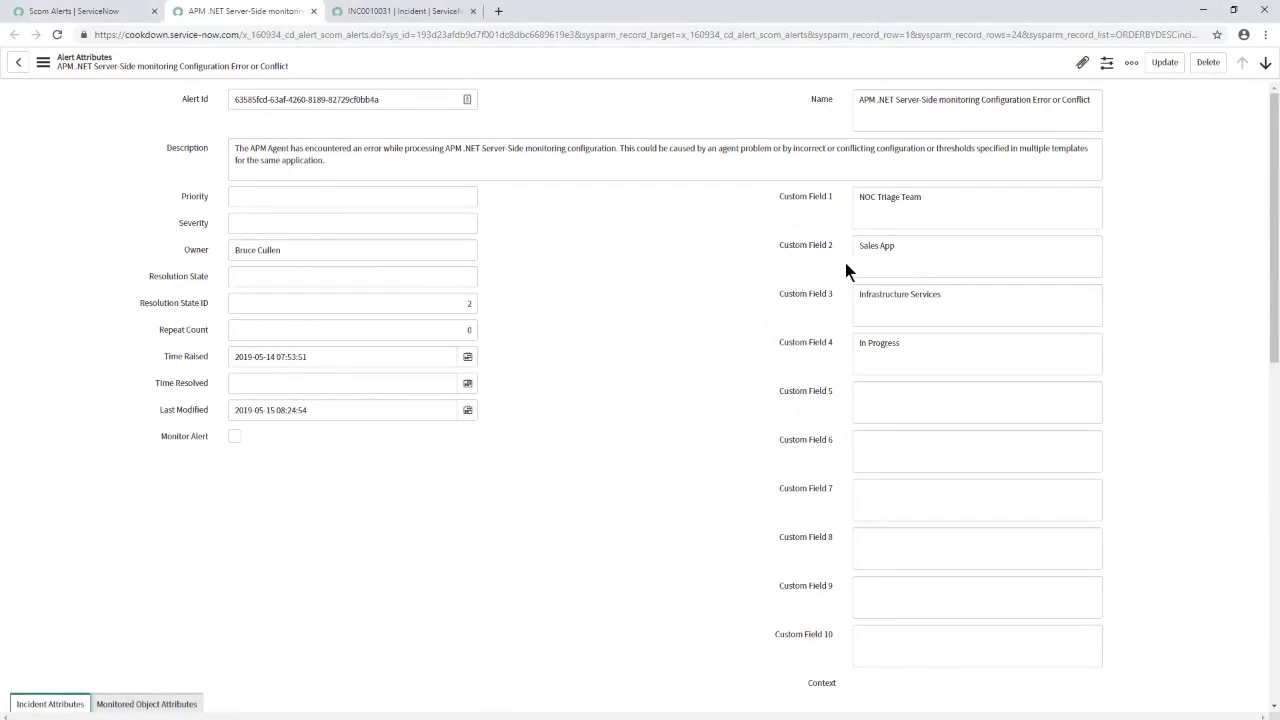
{"action": "scroll", "coordinate": [599, 374], "scroll_direction": "down", "scroll_amount": 3}
{"action": "left_click", "coordinate": [186, 372]}
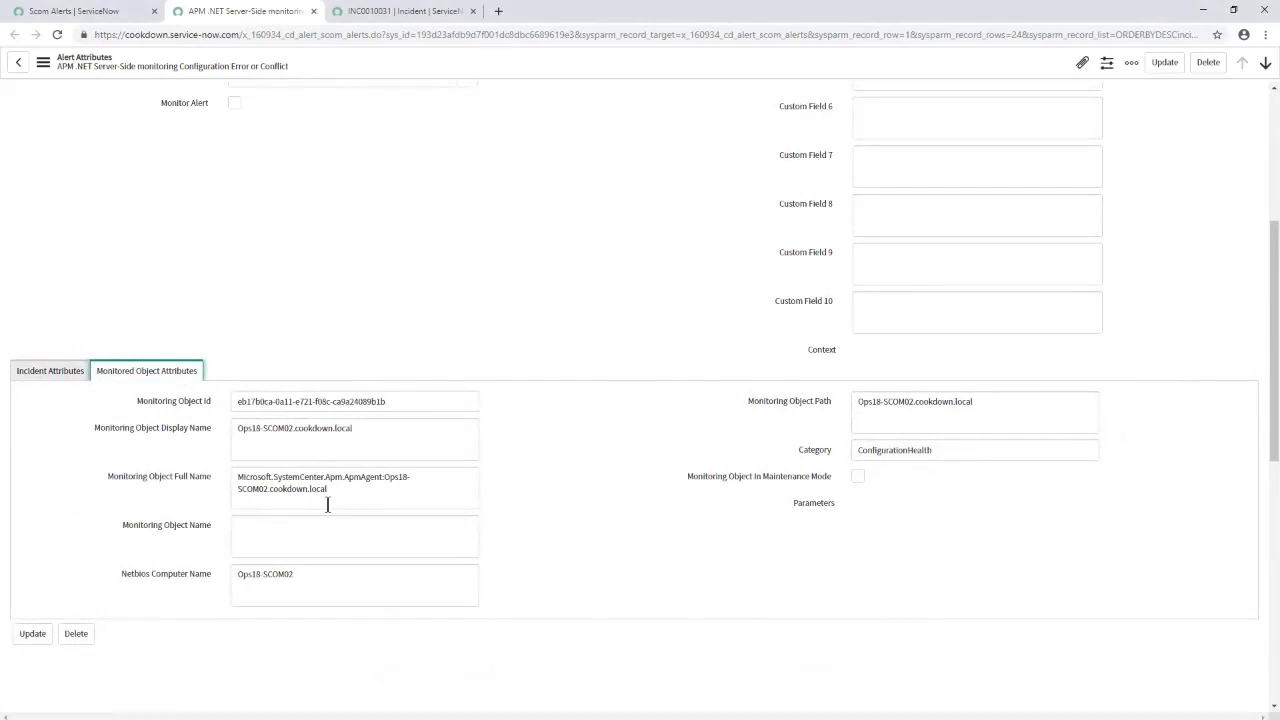
{"action": "left_click", "coordinate": [61, 377]}
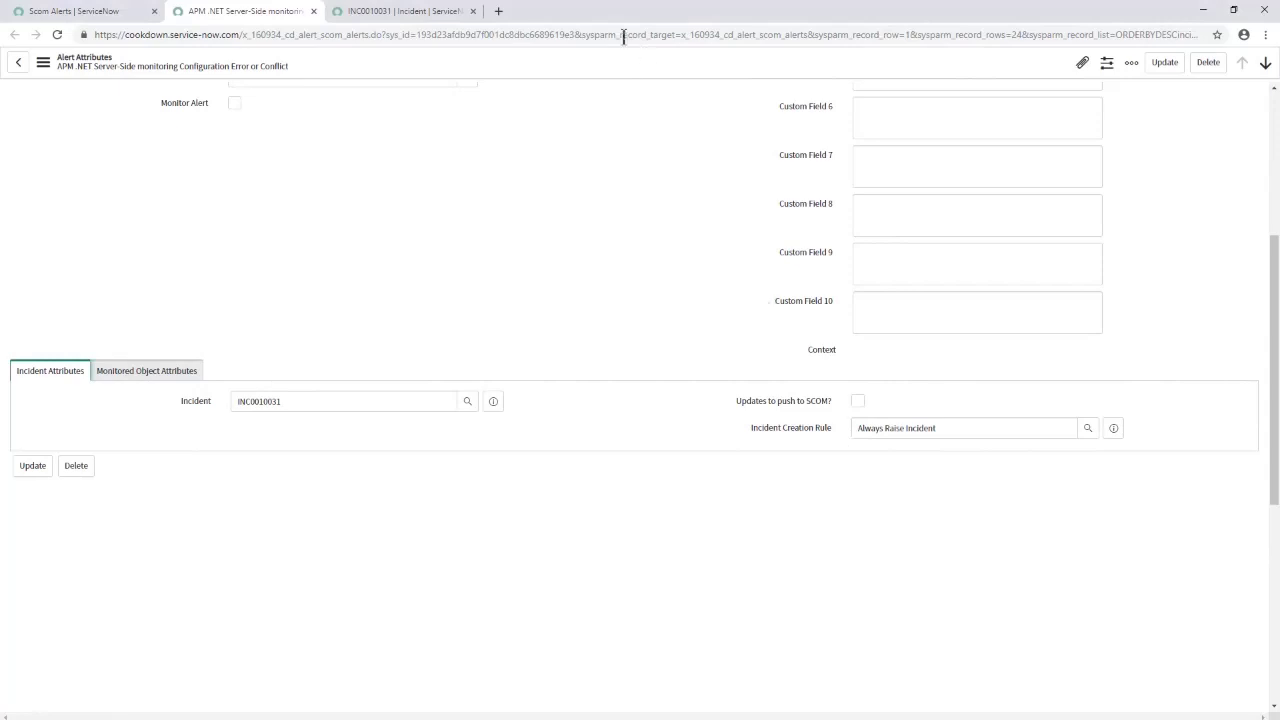
Examine the fields and activity history of the incident linked to the APM .NET alert
{"action": "left_click", "coordinate": [445, 18]}
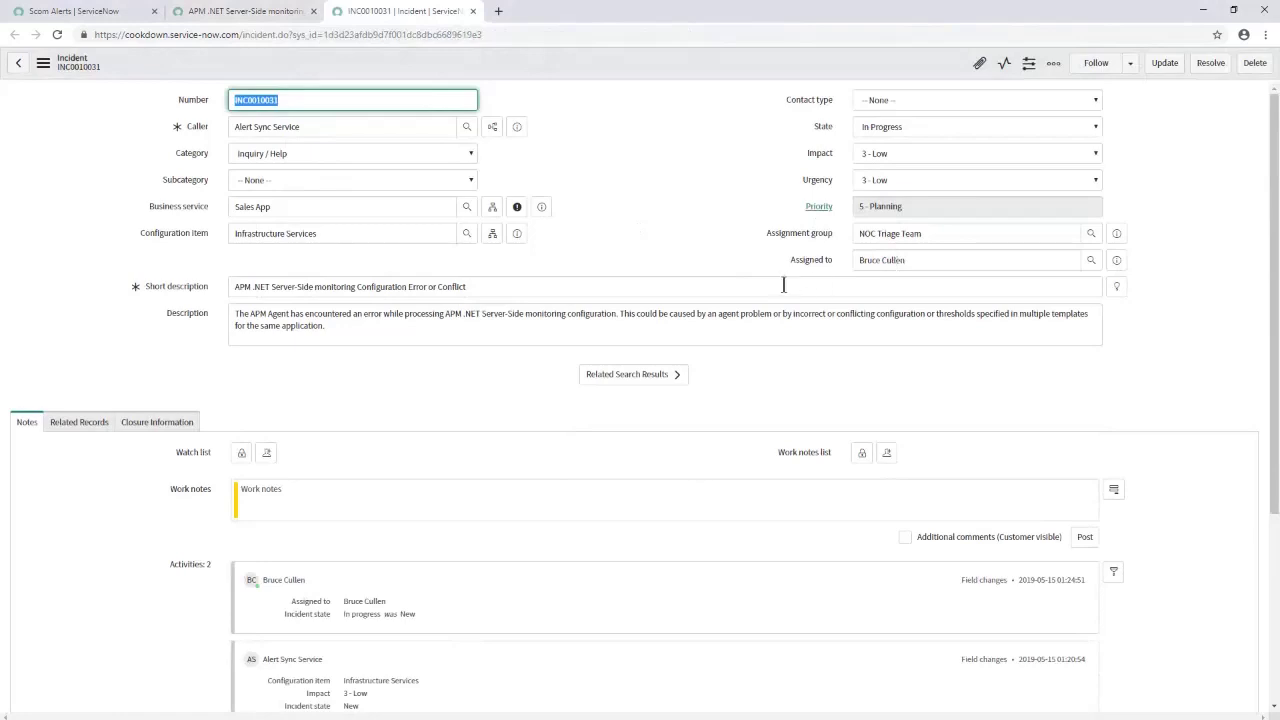
{"action": "scroll", "coordinate": [413, 610], "scroll_direction": "down", "scroll_amount": 1}
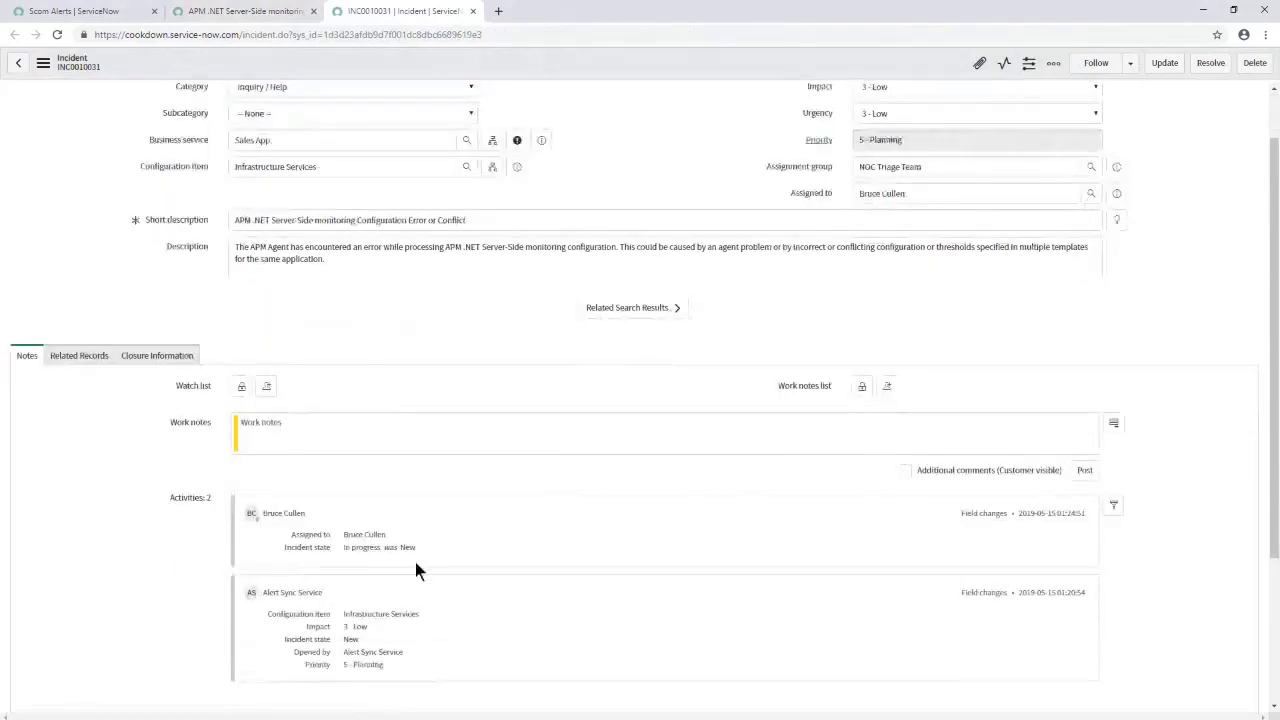